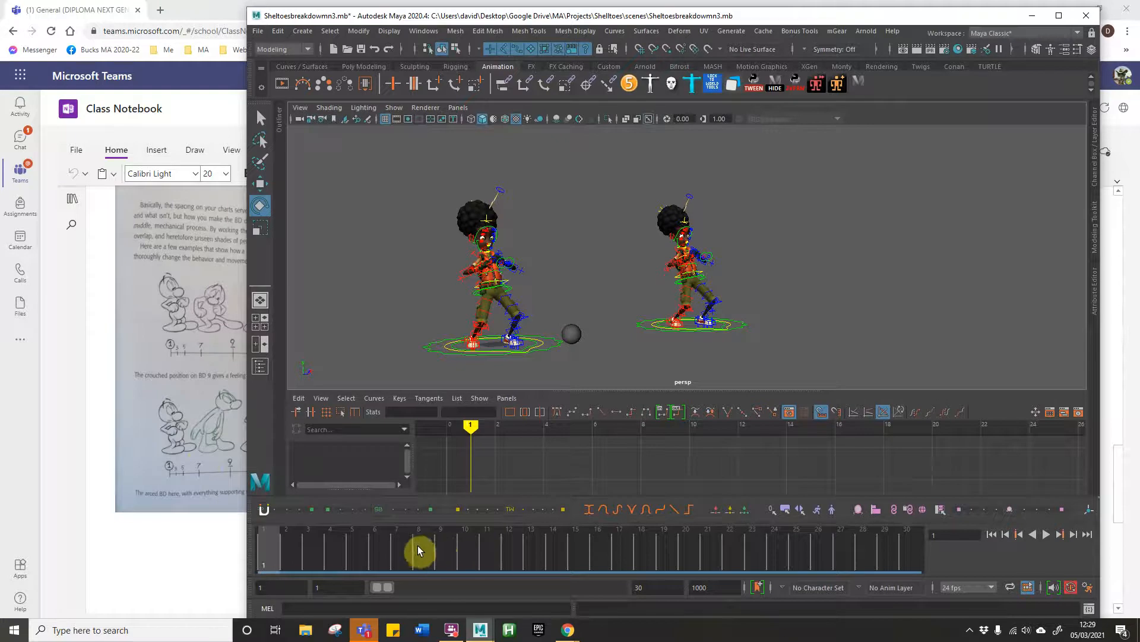
Step: Scrub through and play back the stepped animation of the two characters and the ball
drag(426, 549, 399, 542)
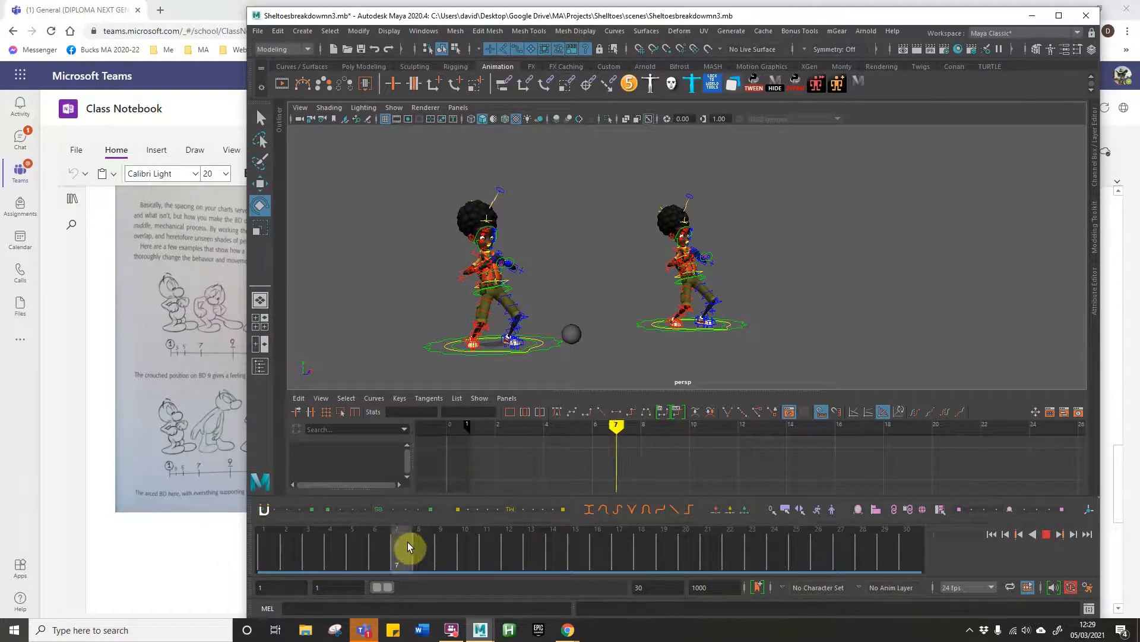
key(alt+v)
drag(746, 562, 381, 533)
key(alt+v)
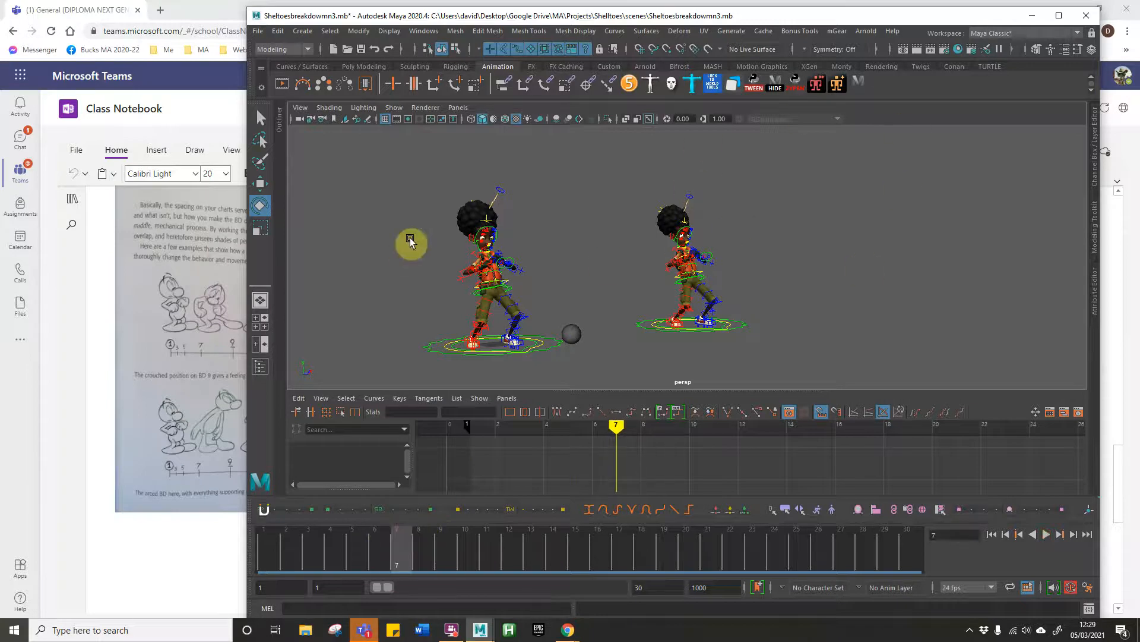
Step: Select the right character's rig controls and review its key poses through frame 24 beside the reference drawings
click(866, 87)
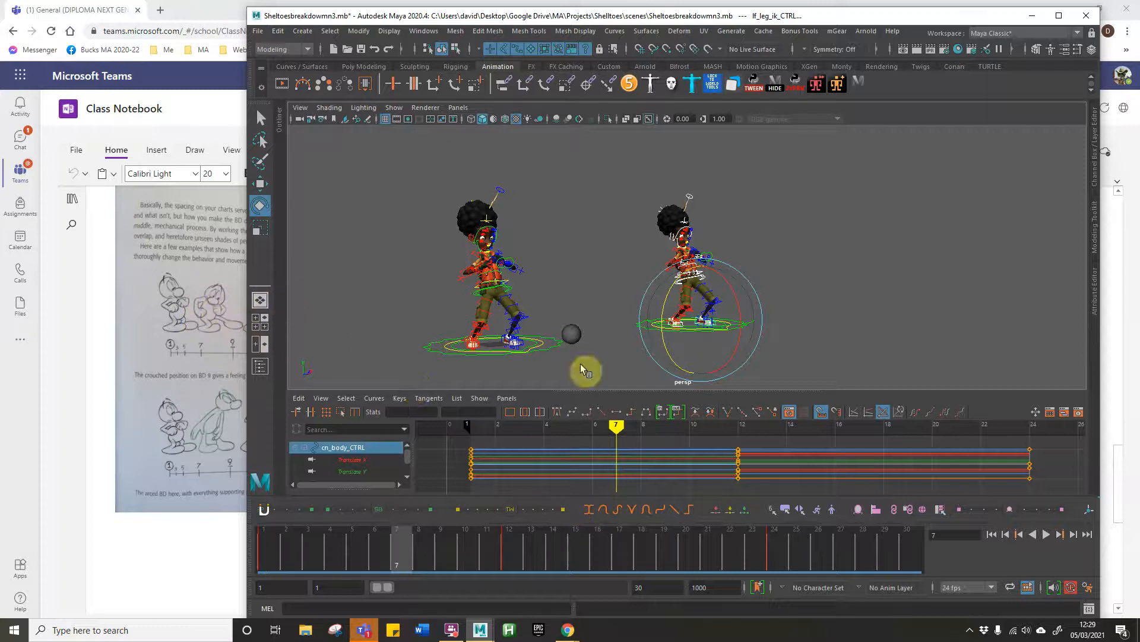
drag(856, 18, 931, 18)
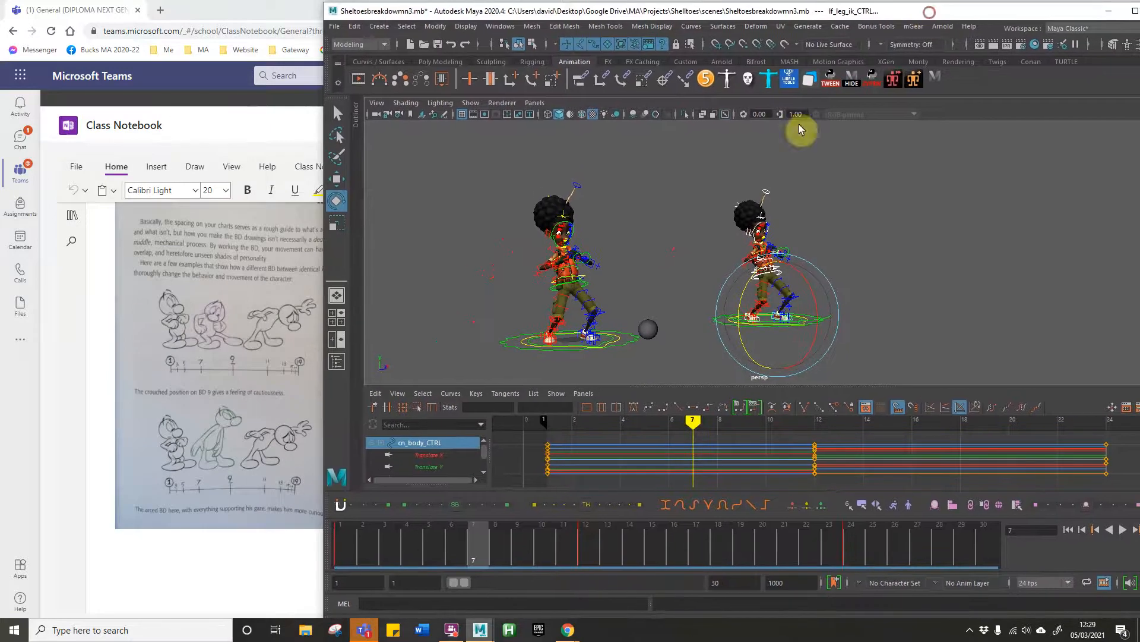
mouse_move(502, 565)
mouse_down()
mouse_move(445, 547)
mouse_move(304, 557)
mouse_move(674, 555)
mouse_move(950, 581)
mouse_move(550, 544)
mouse_move(338, 541)
mouse_move(873, 560)
mouse_move(344, 542)
mouse_move(850, 554)
mouse_up()
click(641, 318)
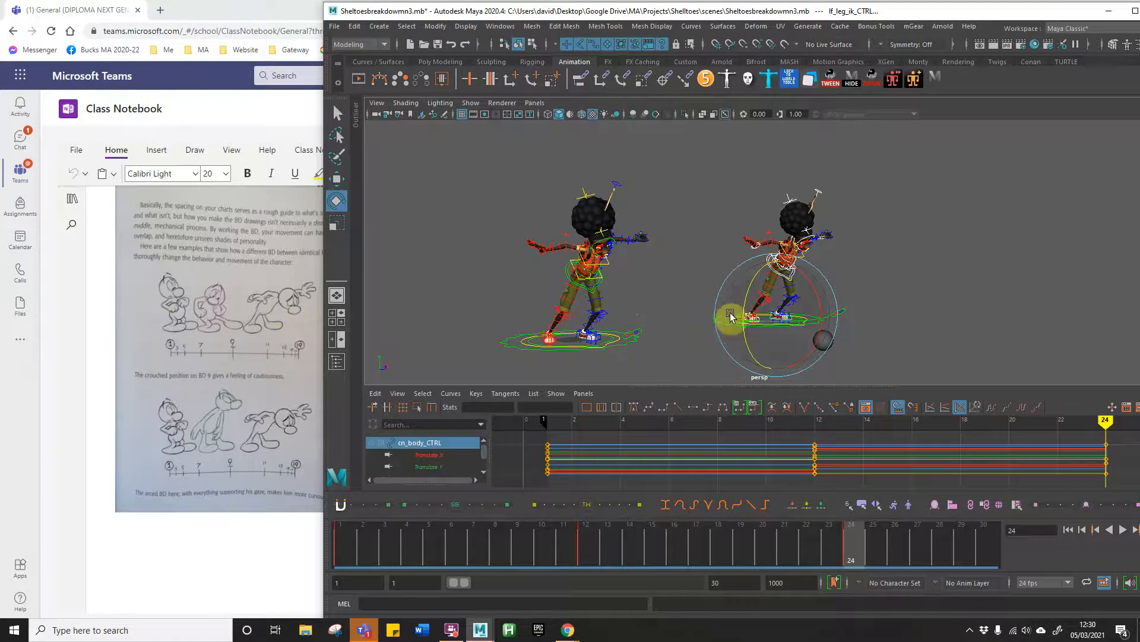
drag(943, 10, 873, 10)
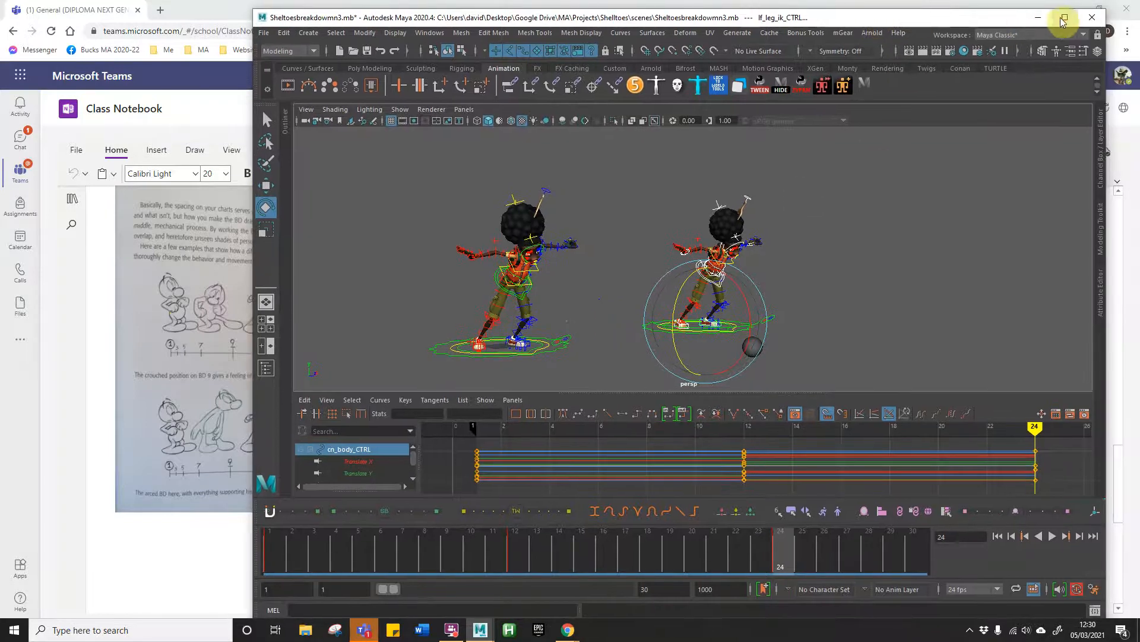
Step: Maximize the Maya window and select the sphere near the characters' feet
click(1062, 16)
alt+drag(487, 301, 475, 340)
click(739, 339)
click(644, 346)
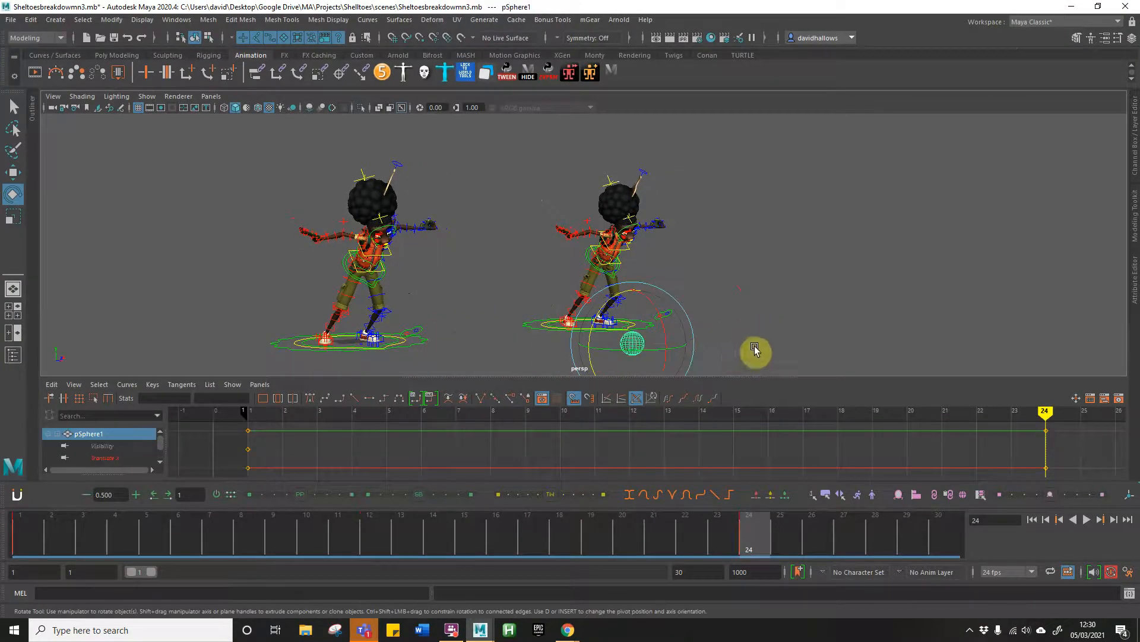
Step: Select all the sphere's keys from frame 1 to frame 24 and change their tangents to Spline
drag(650, 537, 761, 522)
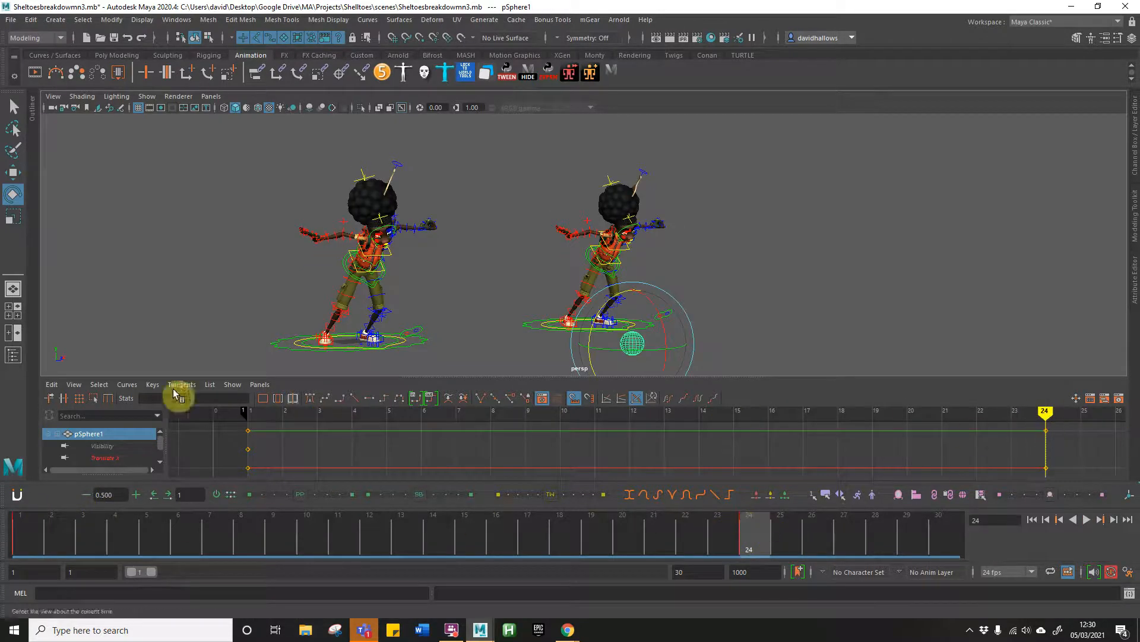
drag(755, 541, 37, 525)
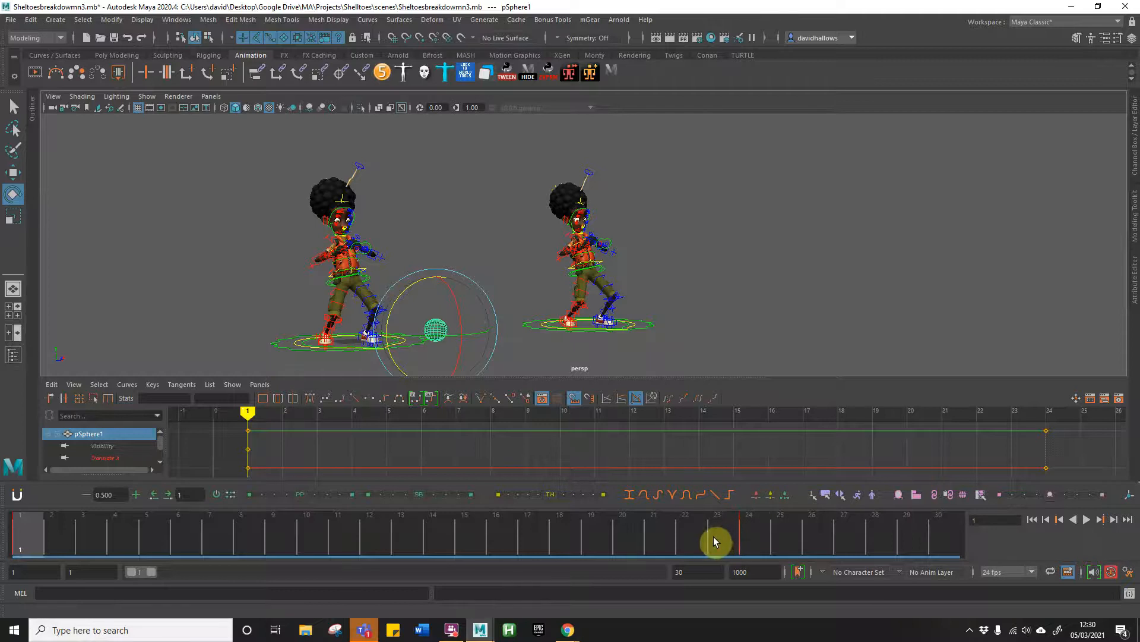
drag(1064, 429, 228, 473)
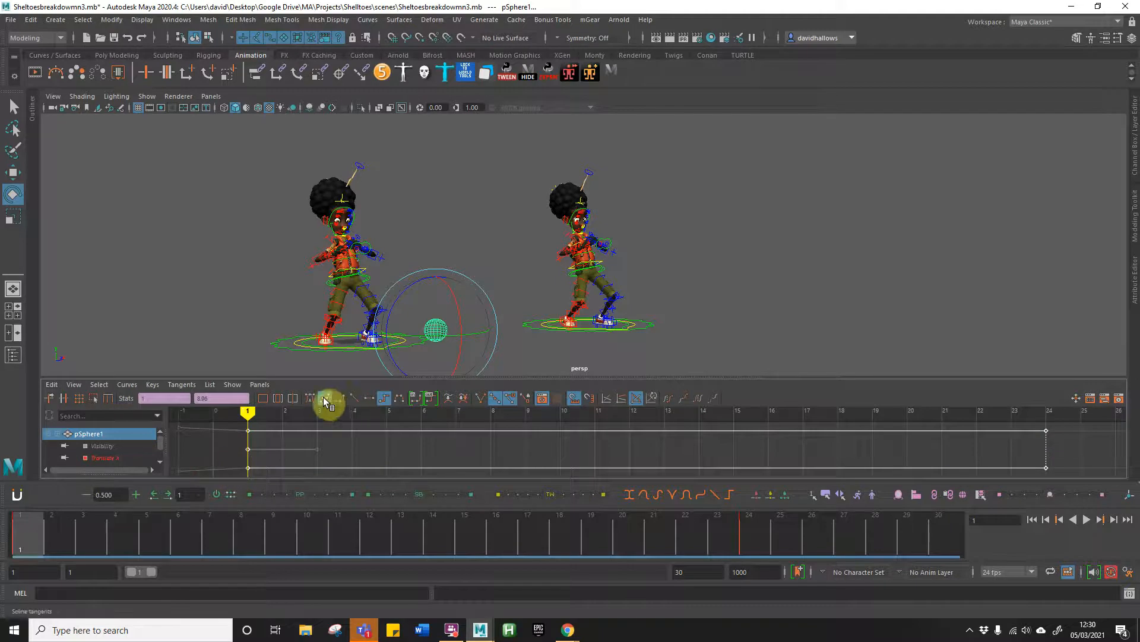
click(180, 385)
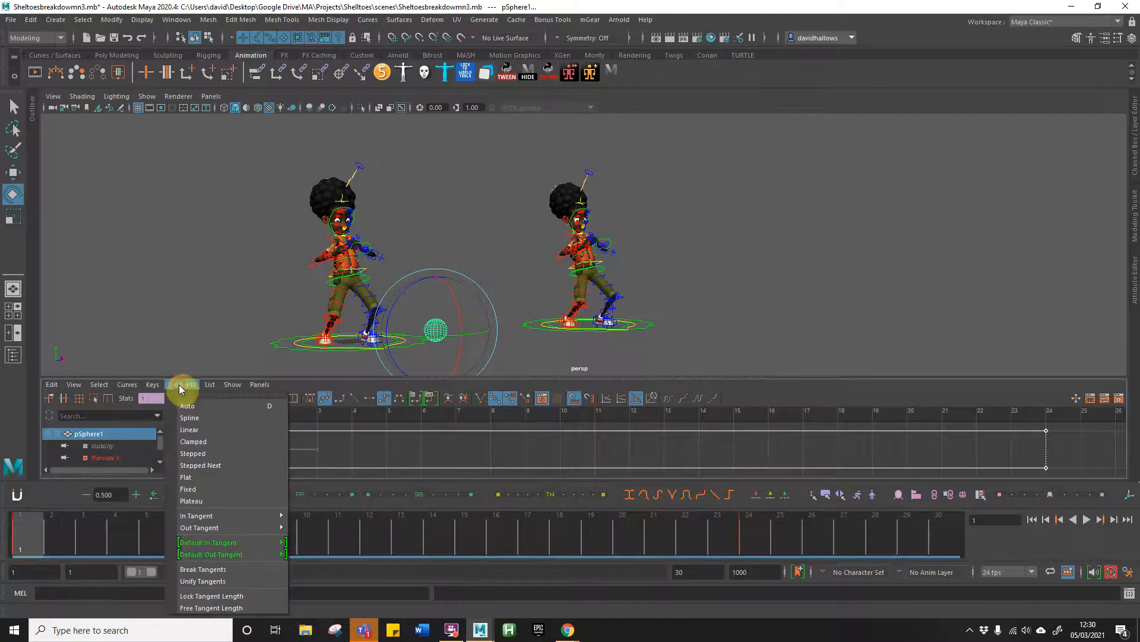
click(201, 417)
Step: Play back and scrub the sphere's splined motion across the timeline
drag(305, 537, 116, 526)
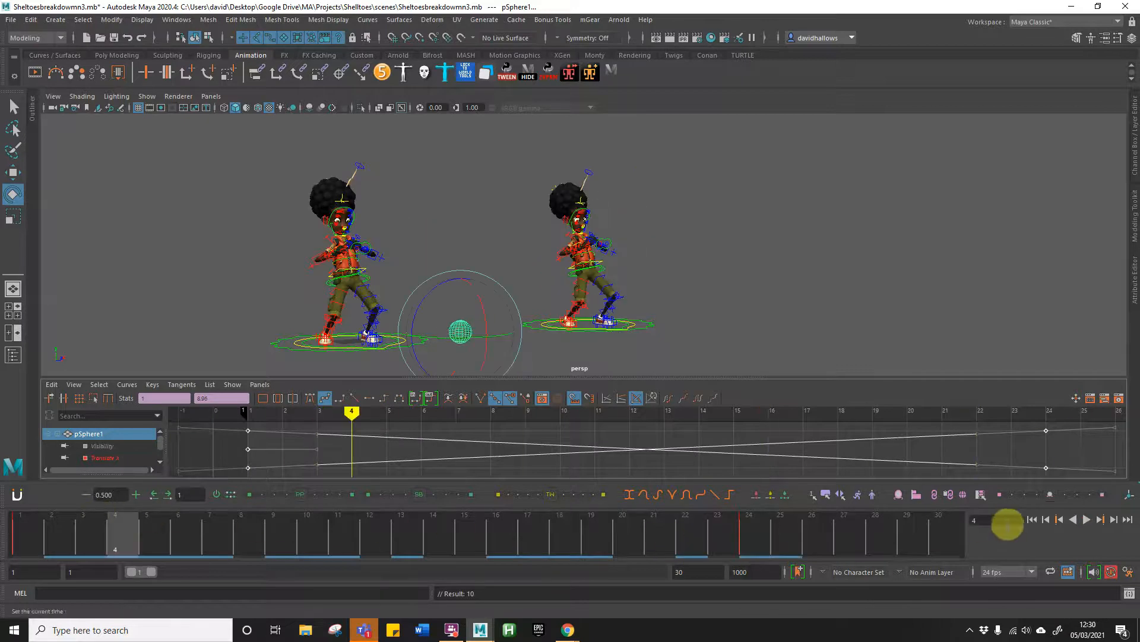
click(1035, 523)
click(1085, 520)
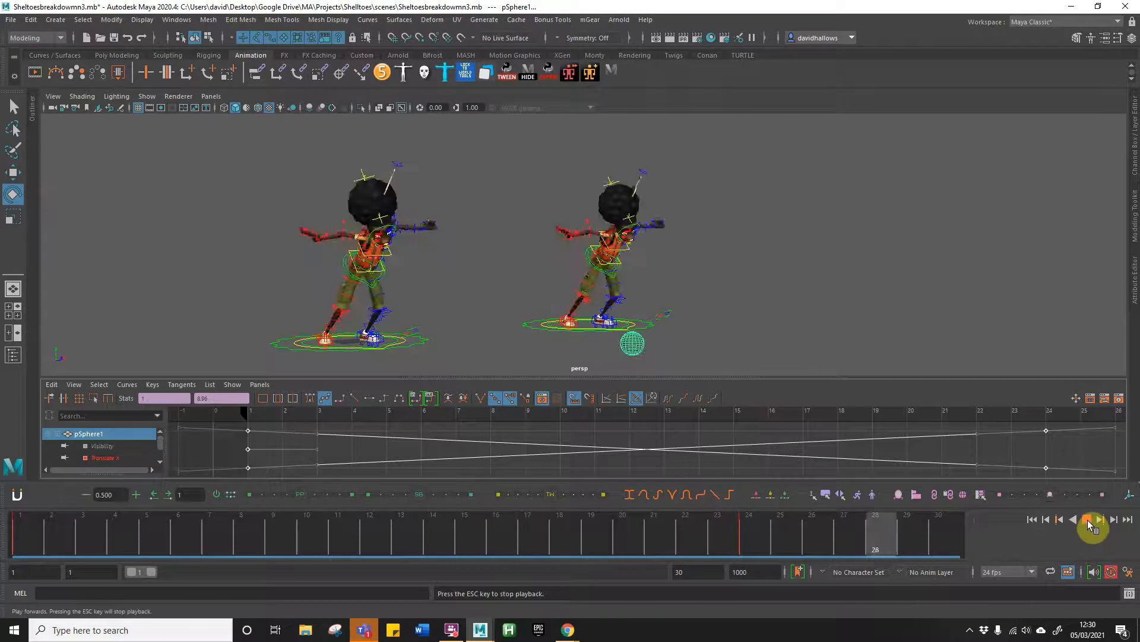
click(1087, 520)
drag(674, 533, 36, 527)
key(alt+v)
mouse_move(686, 531)
mouse_down()
mouse_move(757, 533)
mouse_move(272, 506)
mouse_move(743, 529)
mouse_move(446, 511)
mouse_move(23, 514)
mouse_move(473, 535)
mouse_move(196, 524)
mouse_move(373, 524)
mouse_move(211, 526)
mouse_up()
Step: Select all the sphere's keys and change their tangents to Stepped
drag(1057, 428, 225, 469)
click(181, 384)
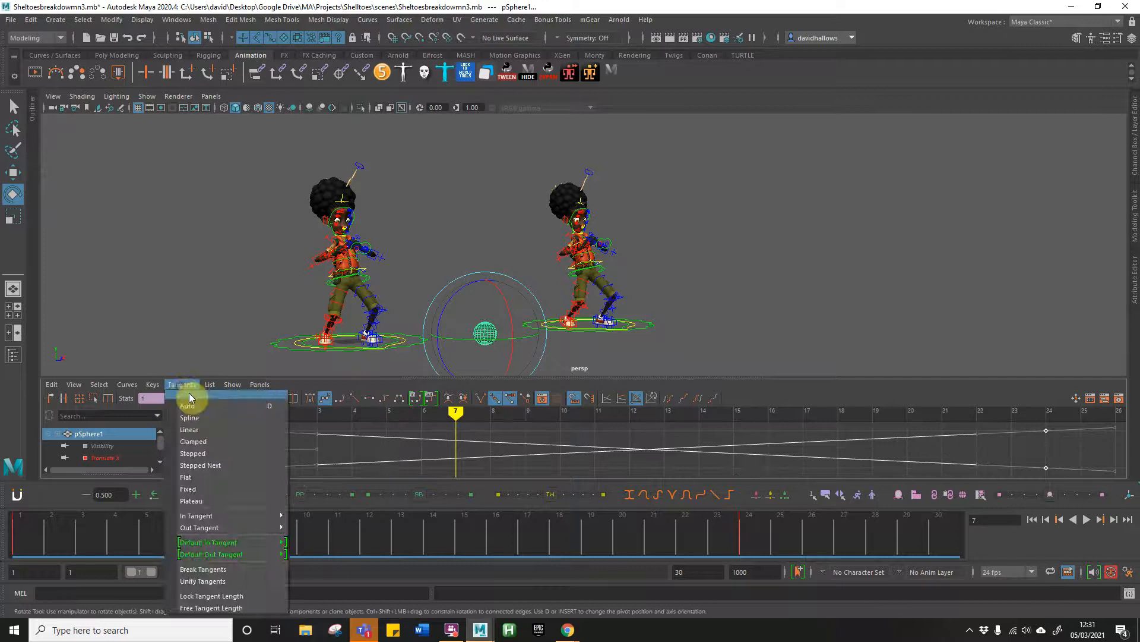
click(200, 454)
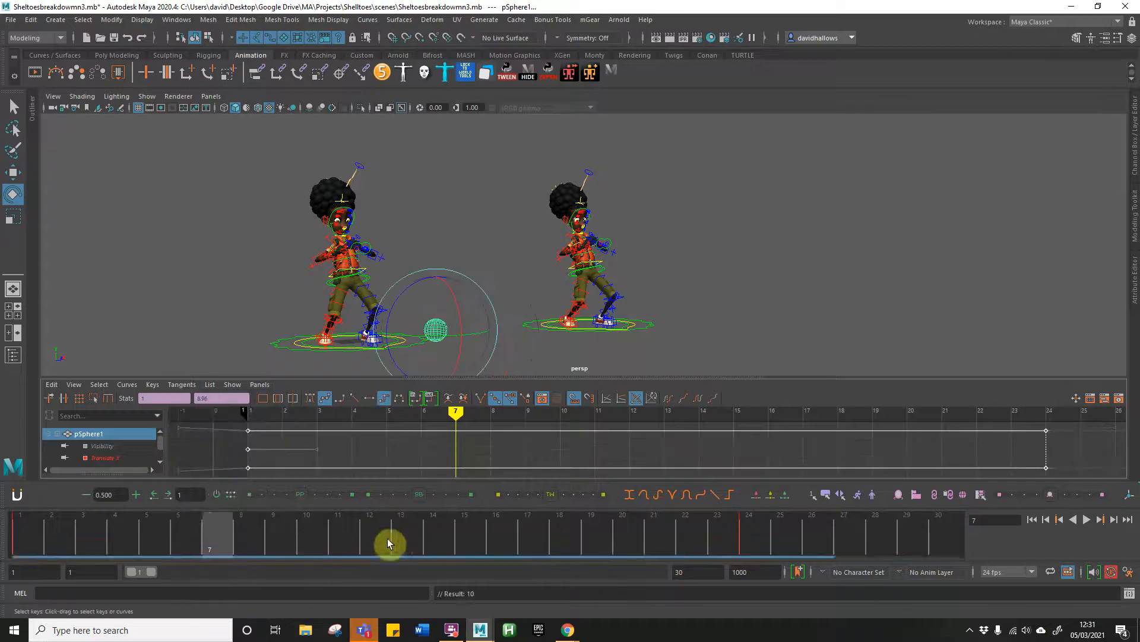
Step: Add a breakdown key for the sphere at frame 12 with tweenMachine, using a value of 60.6
click(368, 544)
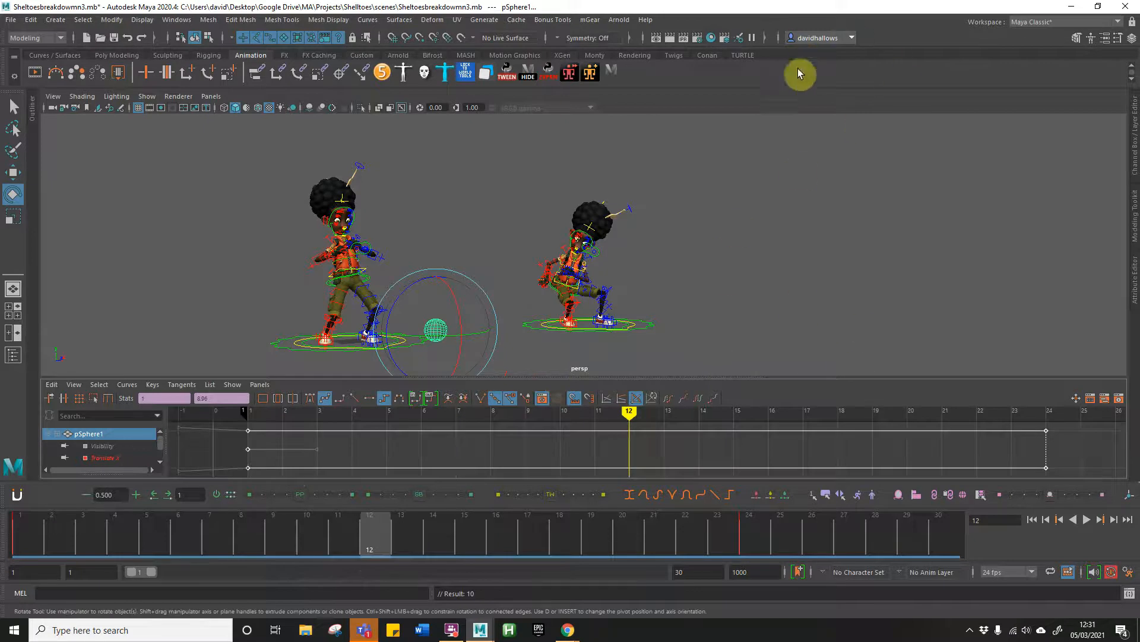
click(506, 73)
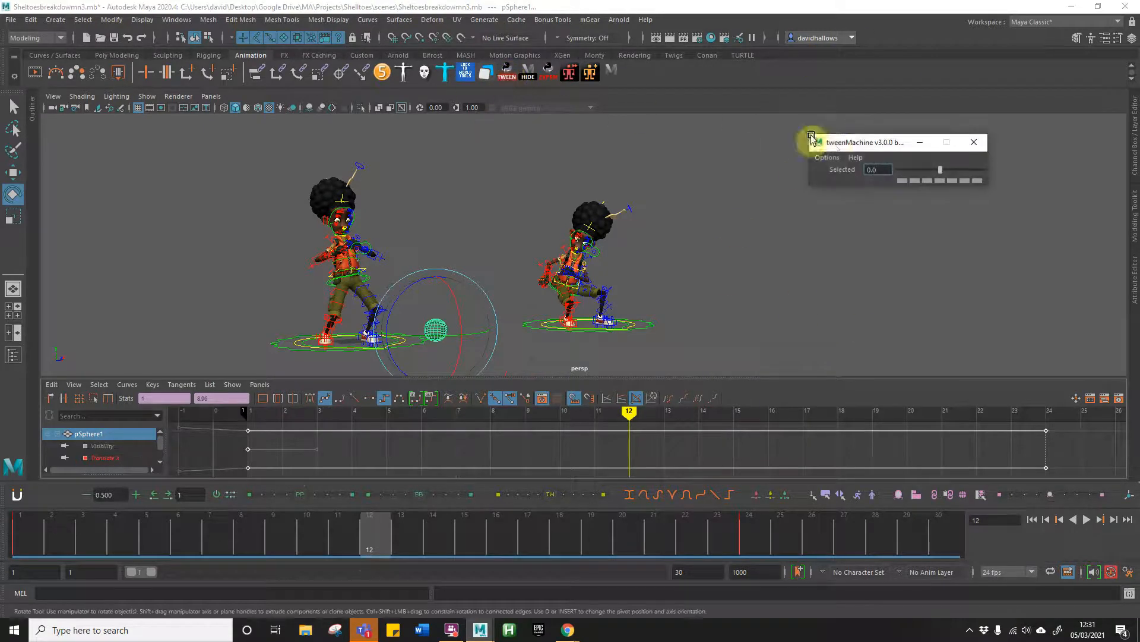
drag(856, 147, 853, 162)
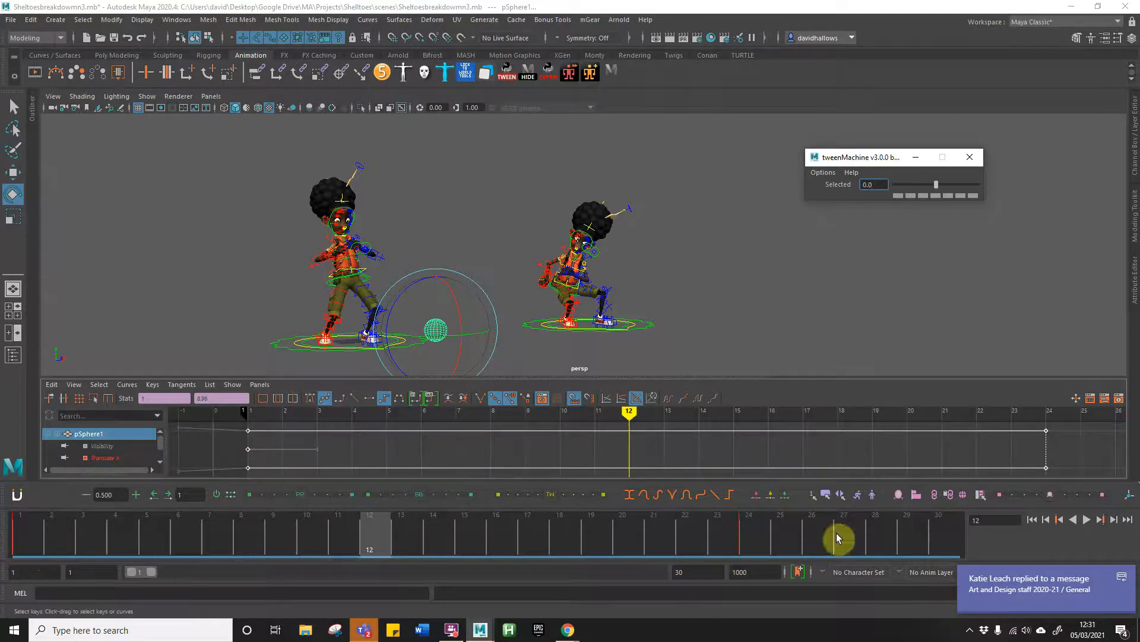
click(365, 539)
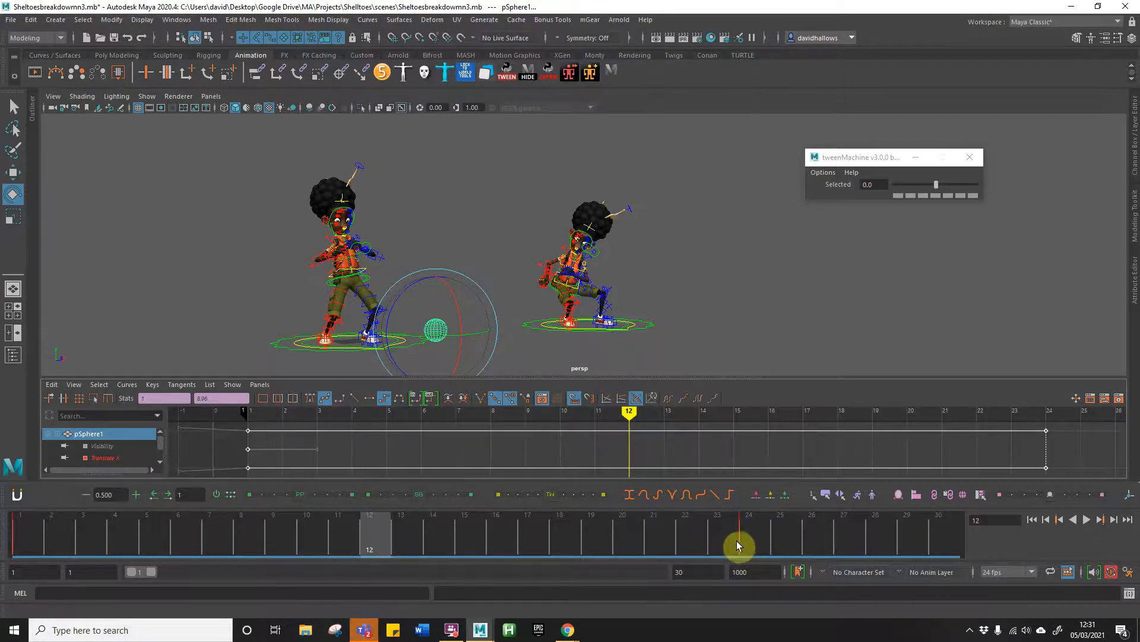
drag(936, 184, 954, 187)
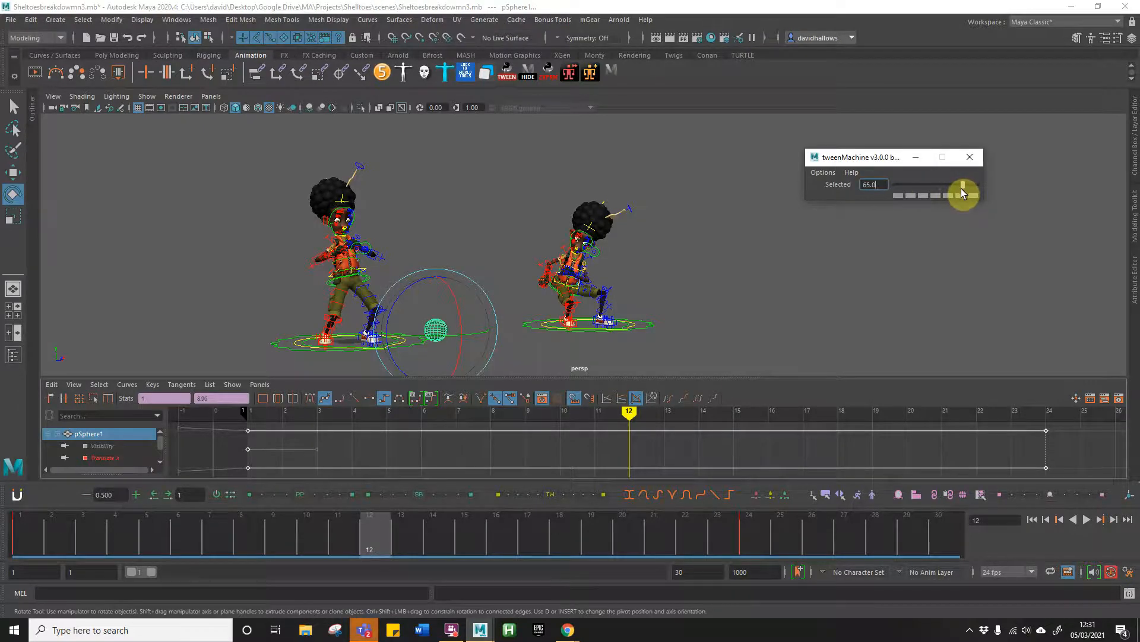
drag(961, 187, 959, 187)
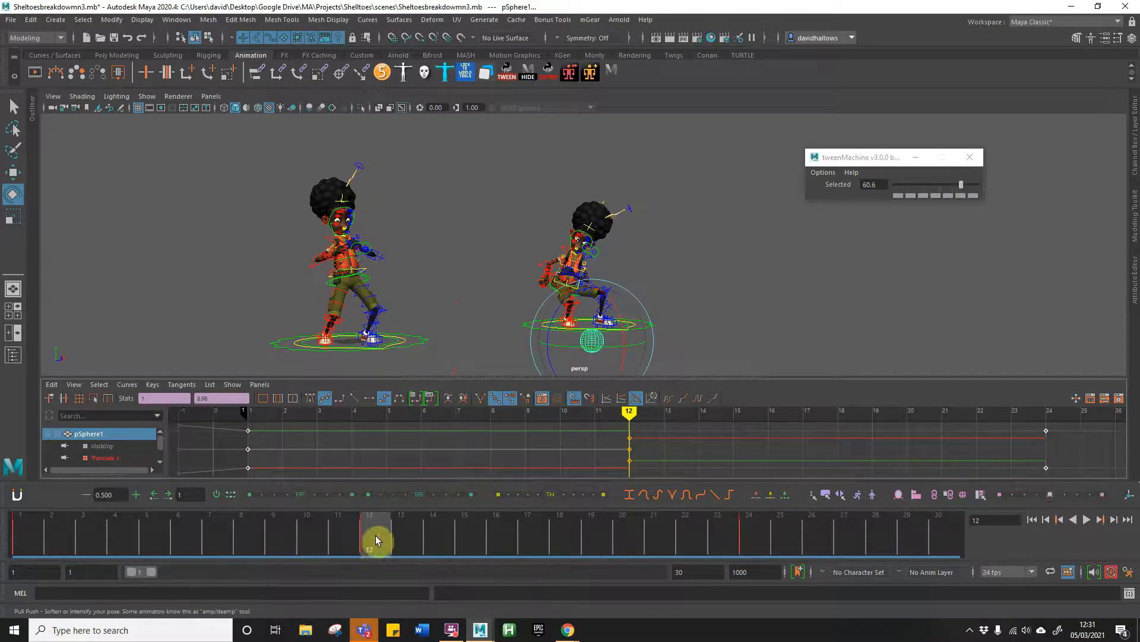
Step: Change all the sphere's keys, including the frame 12 breakdown, to Spline tangents and play back the motion
drag(364, 539, 30, 519)
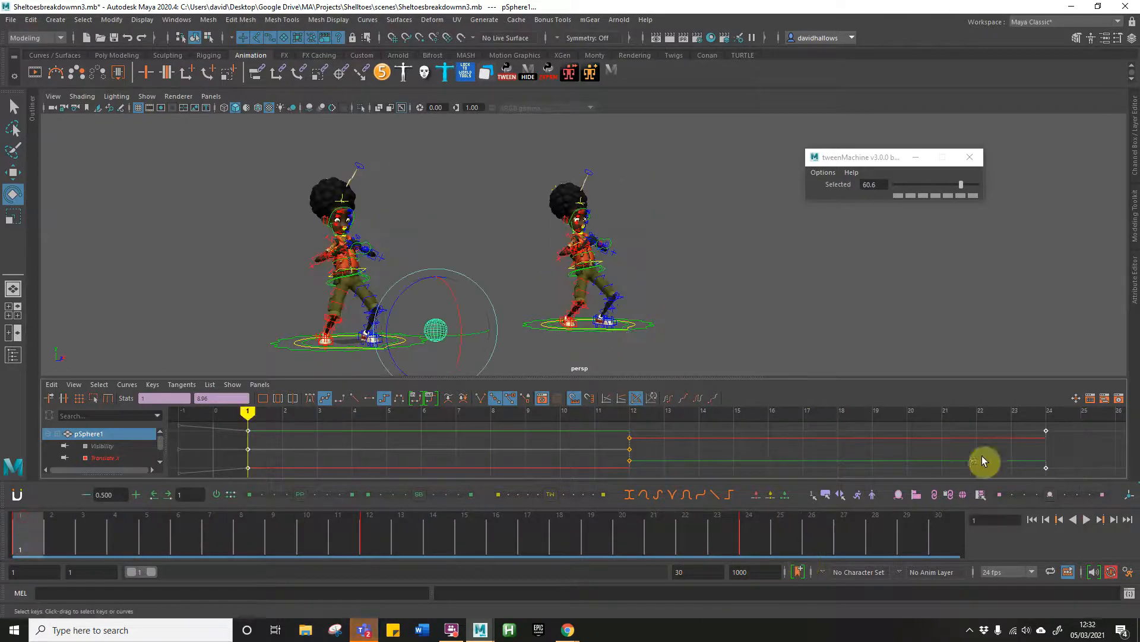
click(198, 473)
click(183, 384)
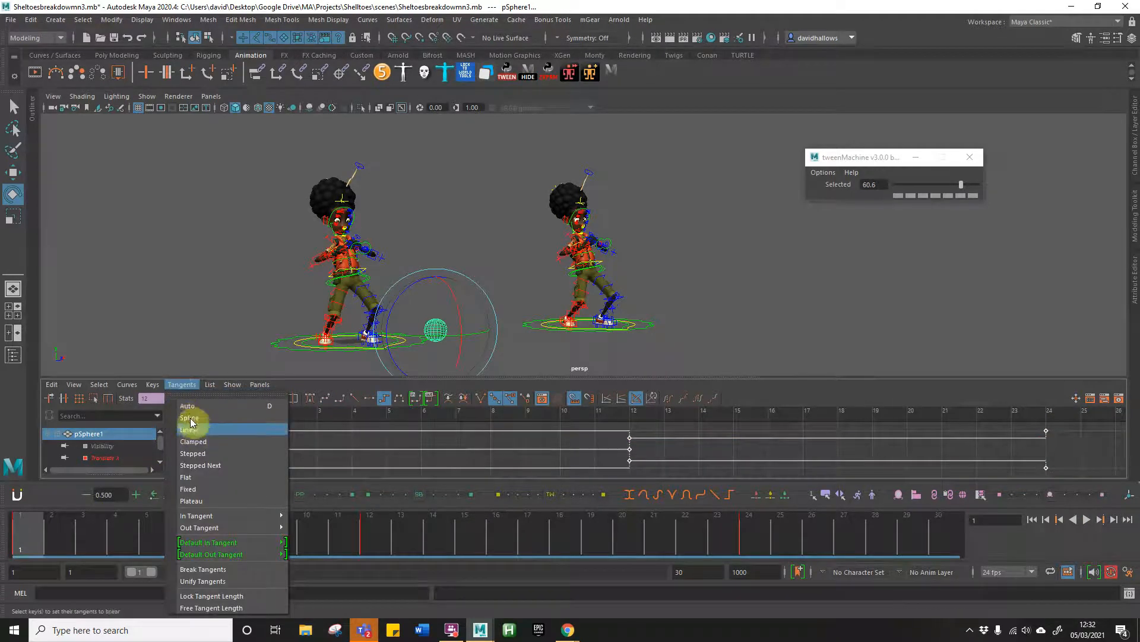
click(184, 384)
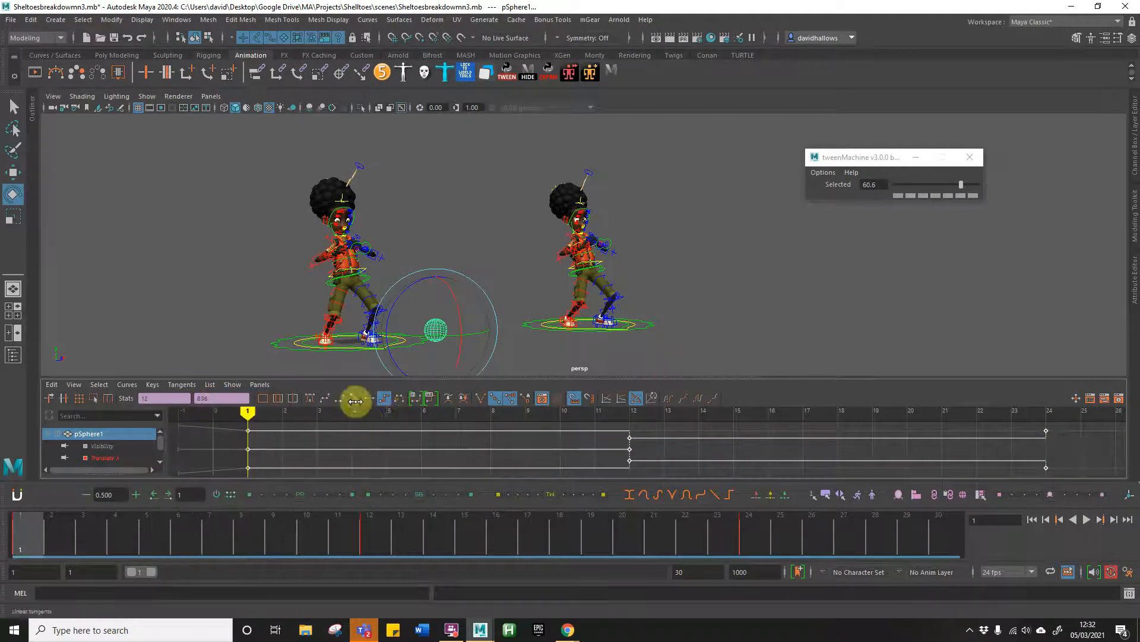
click(323, 397)
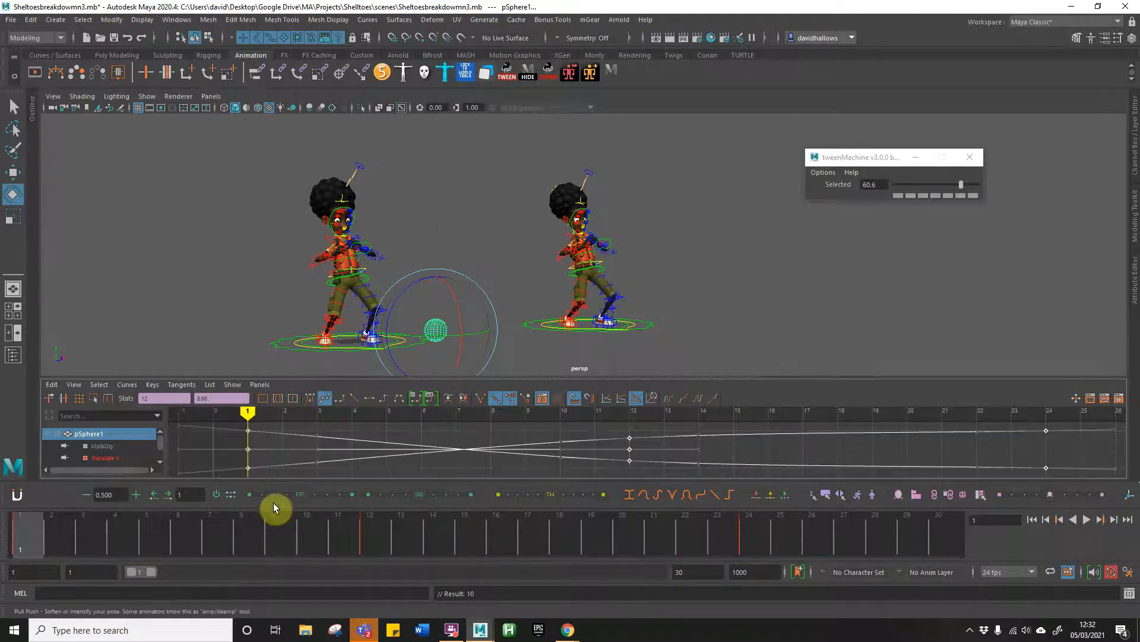
click(1085, 519)
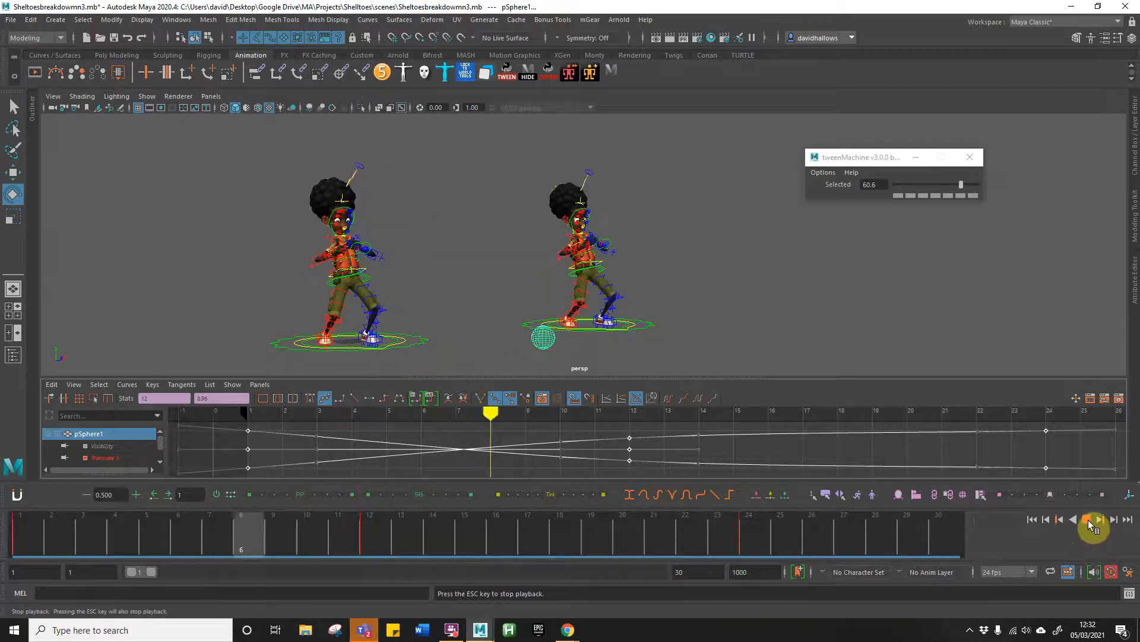
click(1087, 521)
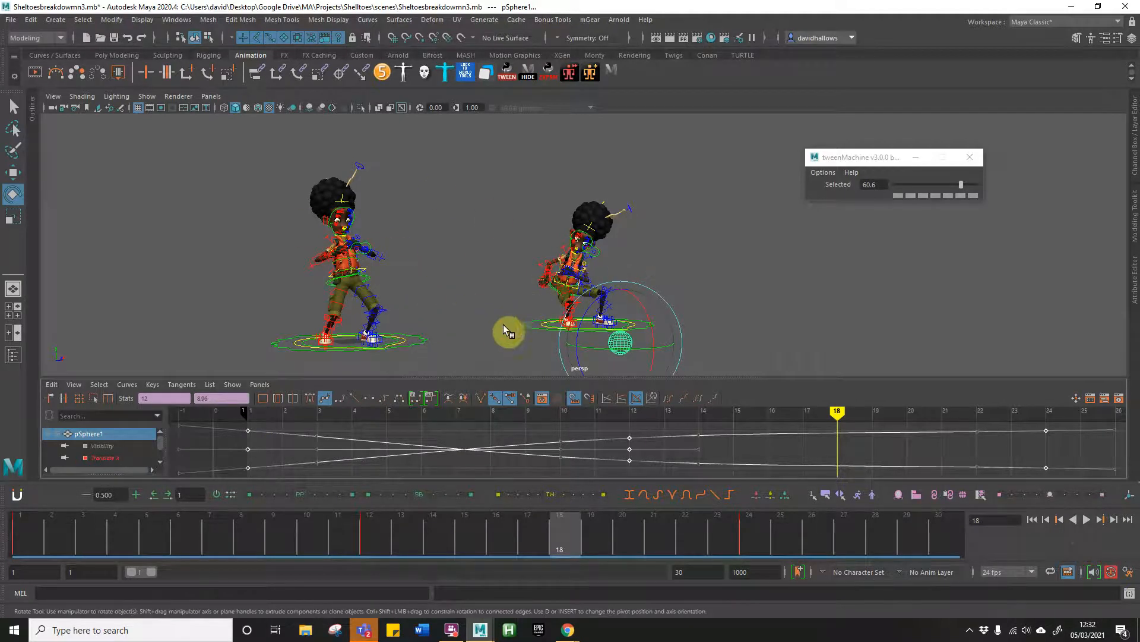
Step: Hide the rig controls, examine the right character's poses up to frame 12 close up, and show the controls again
alt+right_drag(509, 308, 790, 308)
alt+middle_drag(658, 307, 645, 241)
alt+right_drag(645, 241, 772, 253)
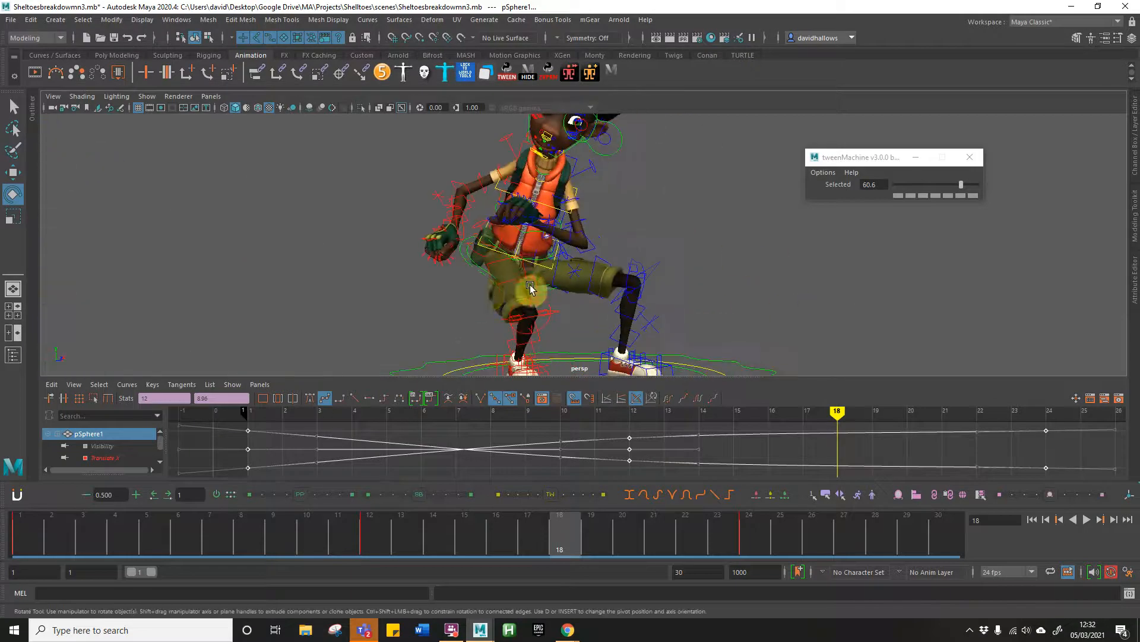
click(550, 73)
alt+drag(551, 239, 440, 265)
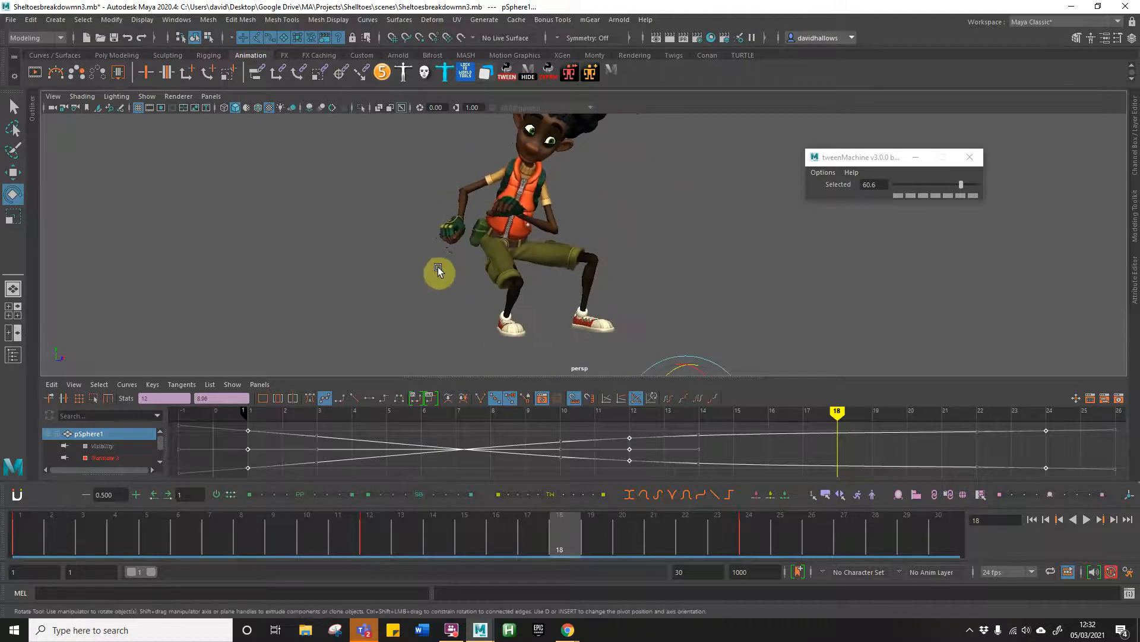
drag(272, 531, 336, 502)
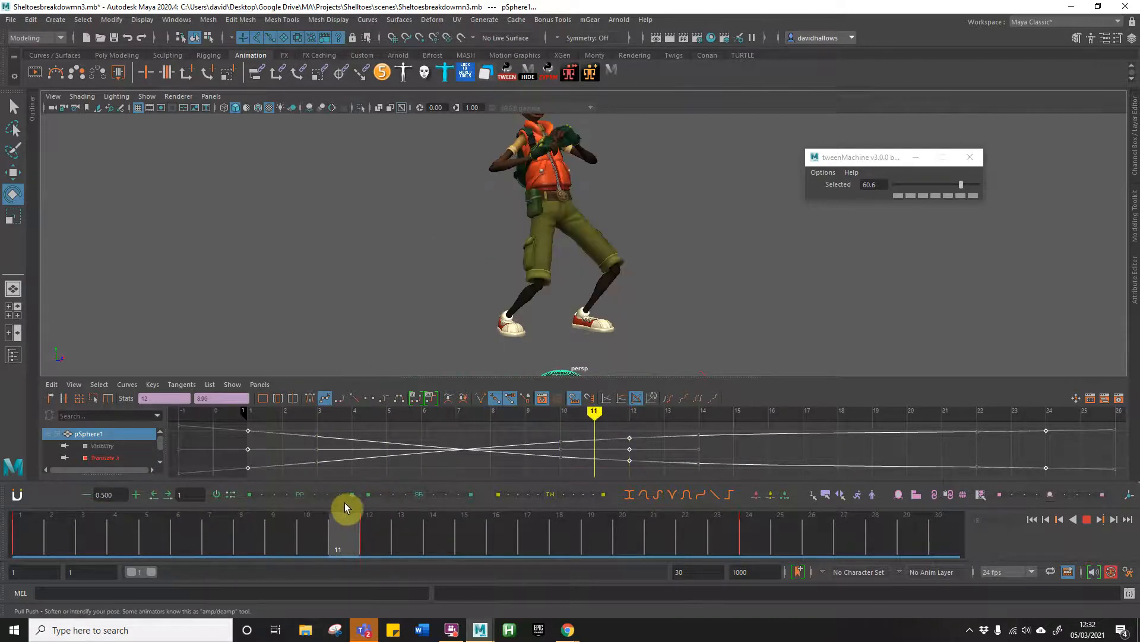
click(362, 503)
alt+drag(423, 201, 438, 233)
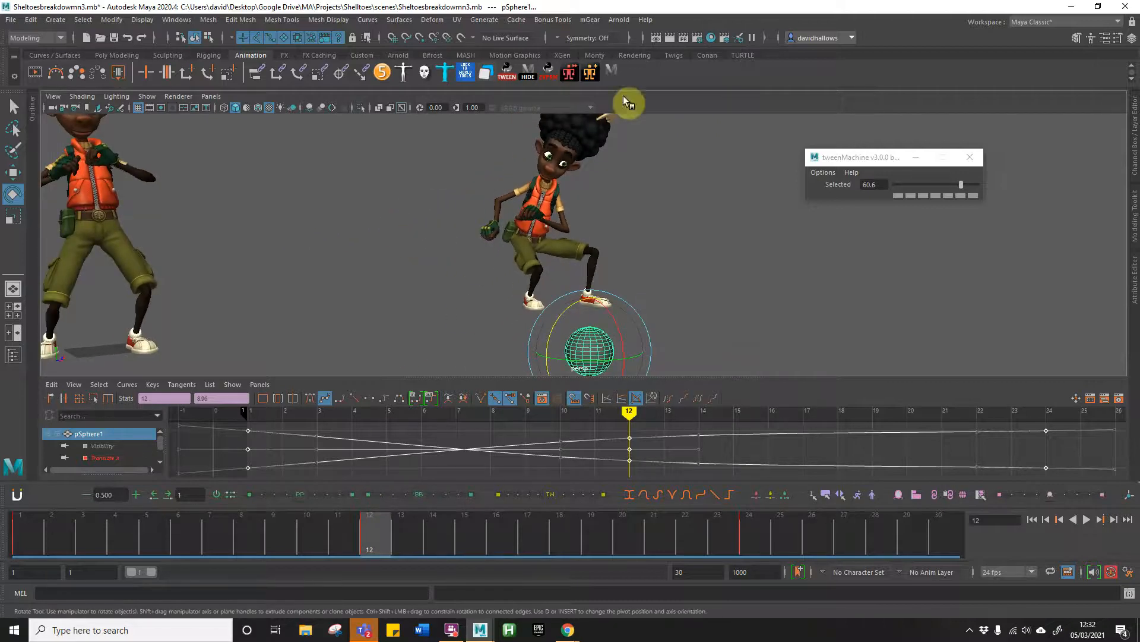
click(527, 72)
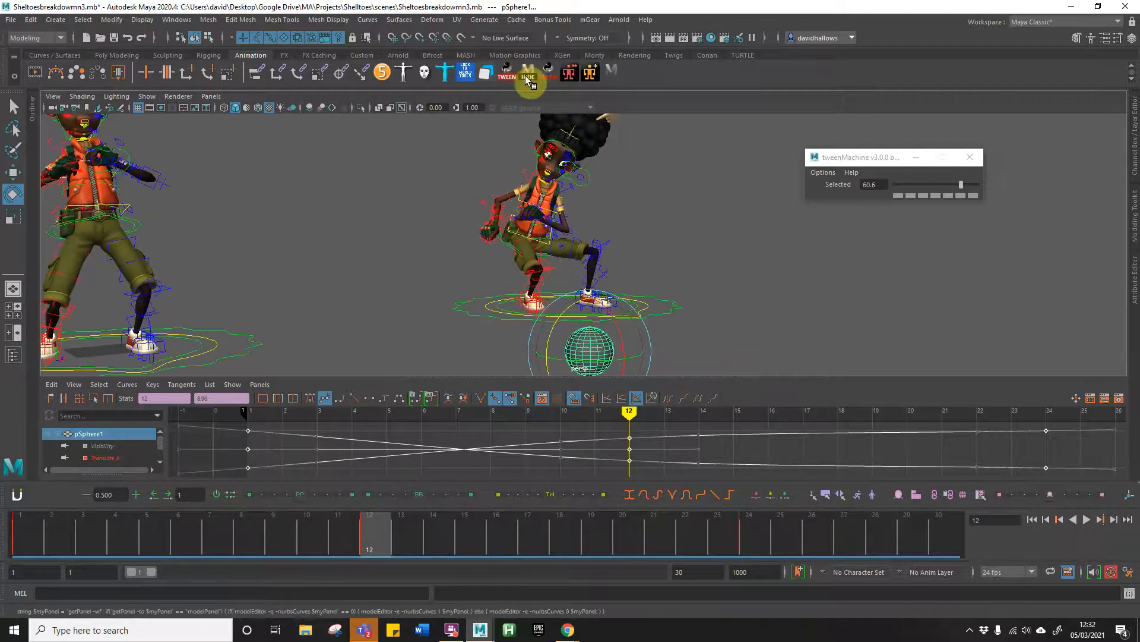
Step: Select the right character's rig controls and add a breakdown pose at frame 4 with a tweenMachine value of -34.3
click(612, 73)
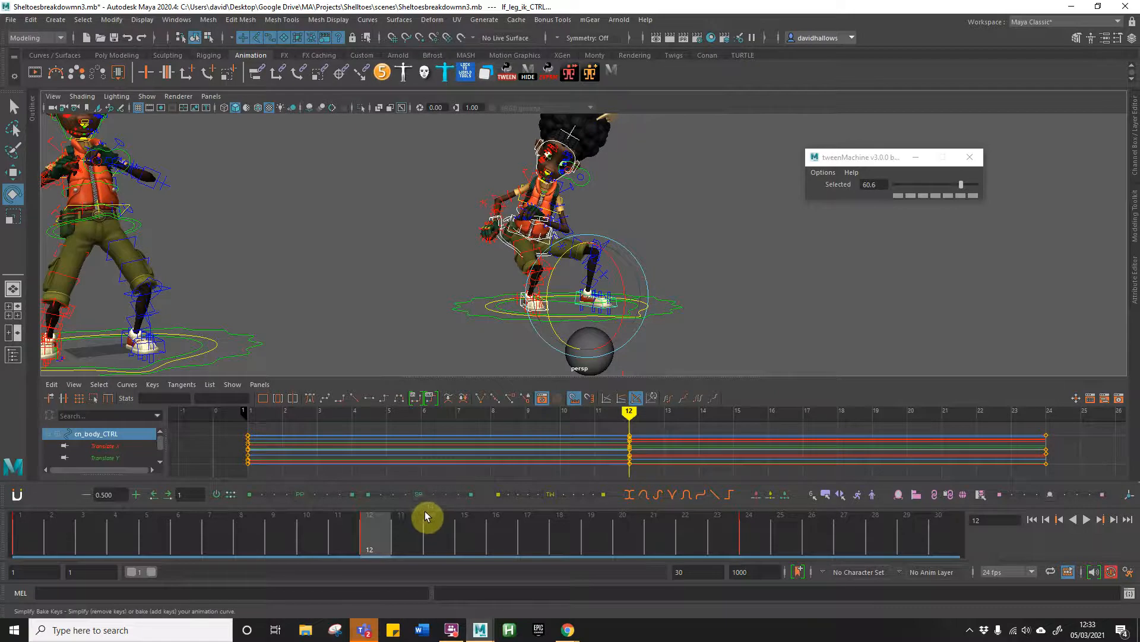
click(109, 537)
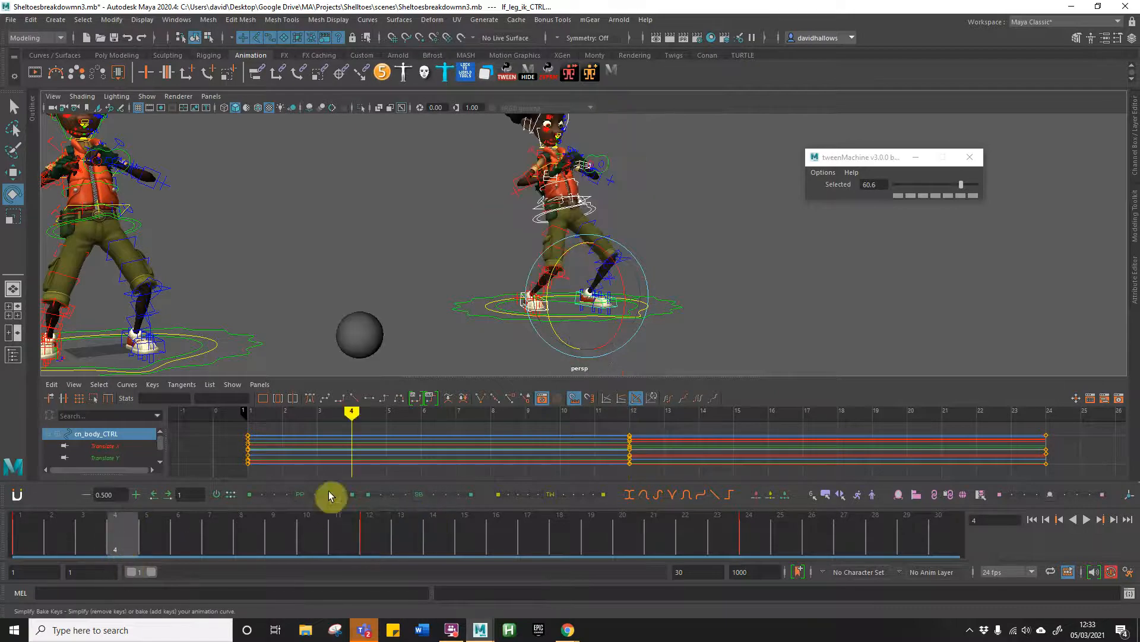
drag(961, 186, 921, 188)
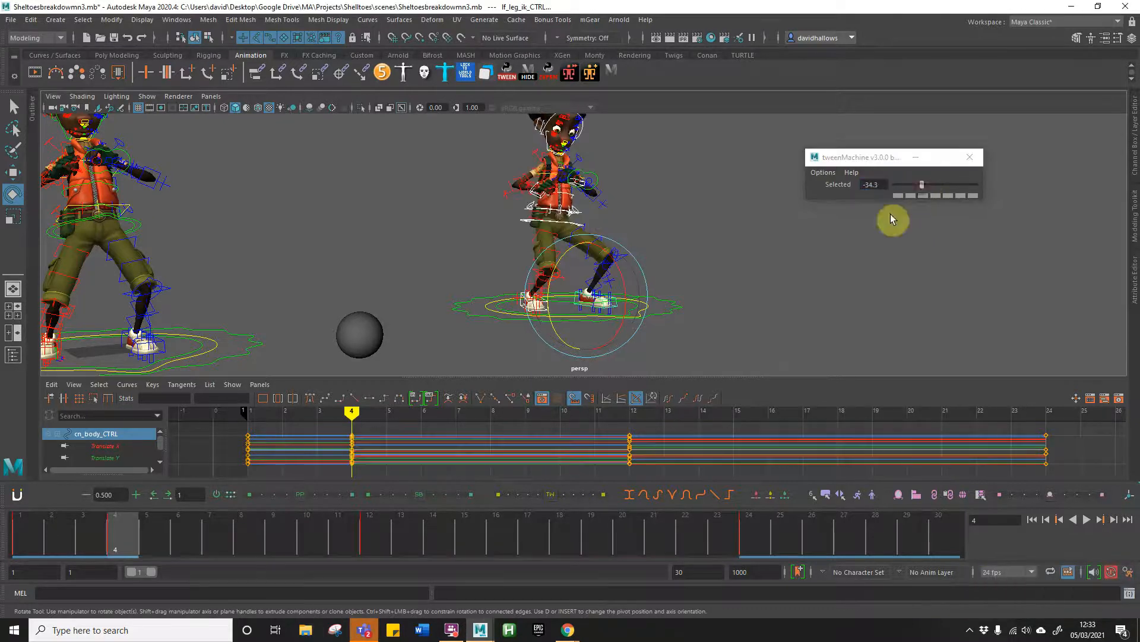
Step: Add breakdown poses for the selected rig controls with tweenMachine values of 47.4 at frame 8 and 29.9 at frame 16
click(237, 541)
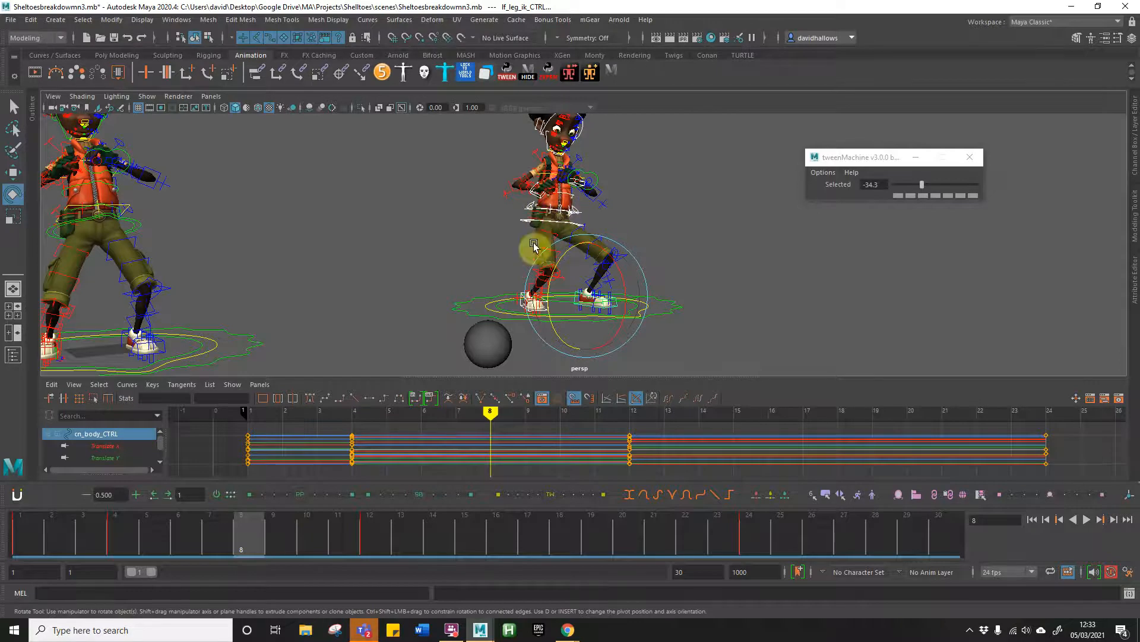
drag(922, 184, 955, 187)
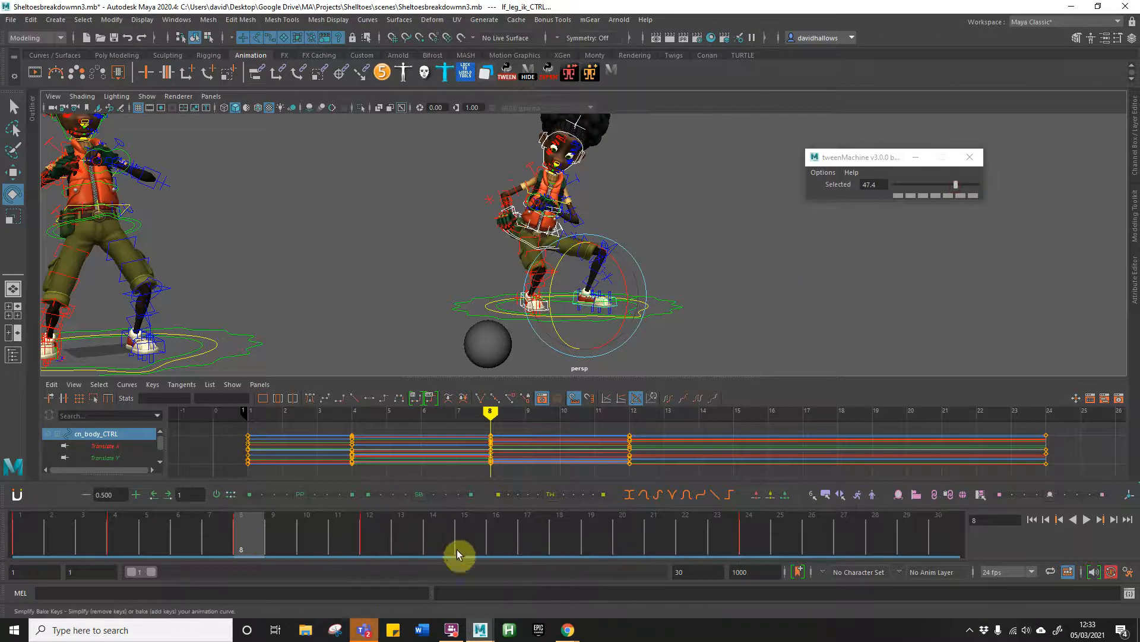
click(487, 544)
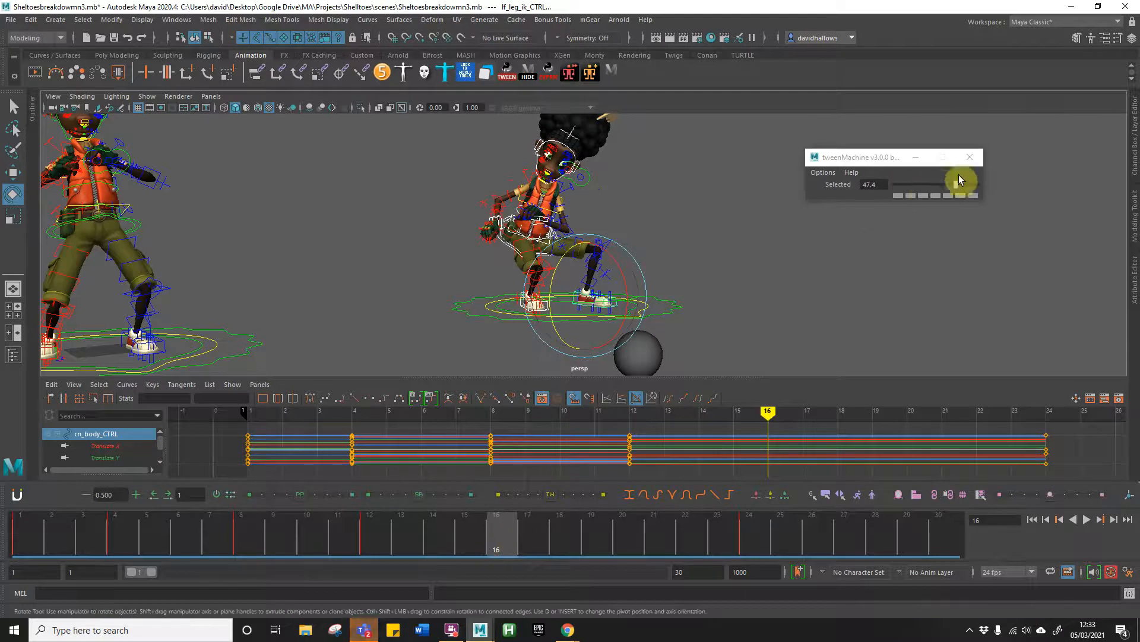
drag(954, 184, 949, 186)
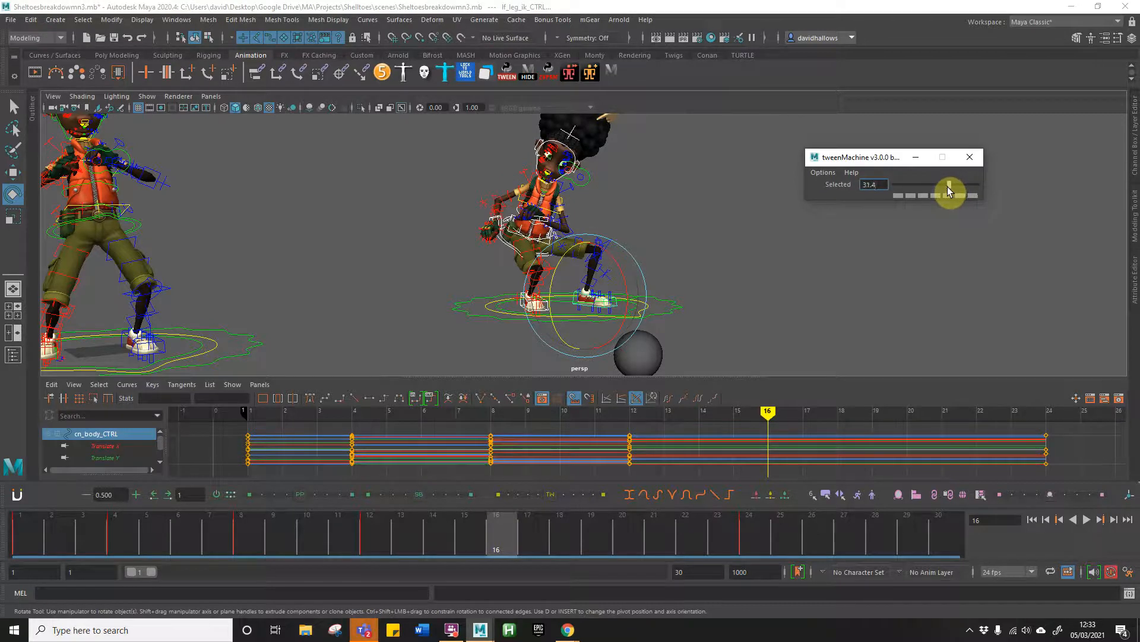
drag(947, 187, 947, 188)
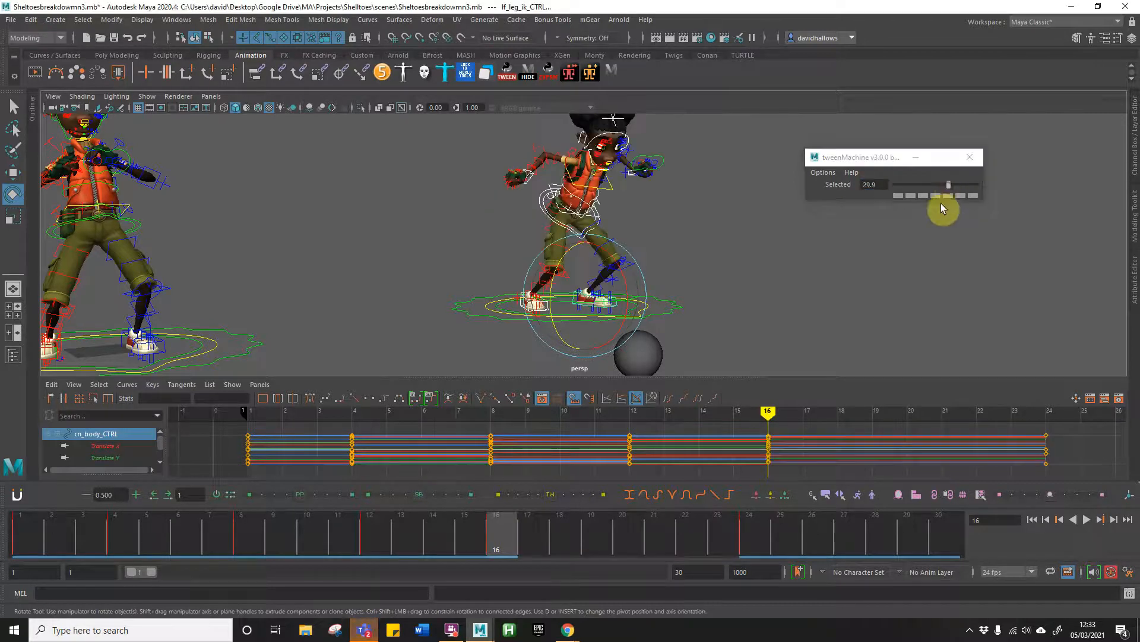
Step: Add a breakdown pose for the selected rig controls at frame 20 with a tweenMachine value of 57.7
click(618, 540)
drag(952, 186, 960, 184)
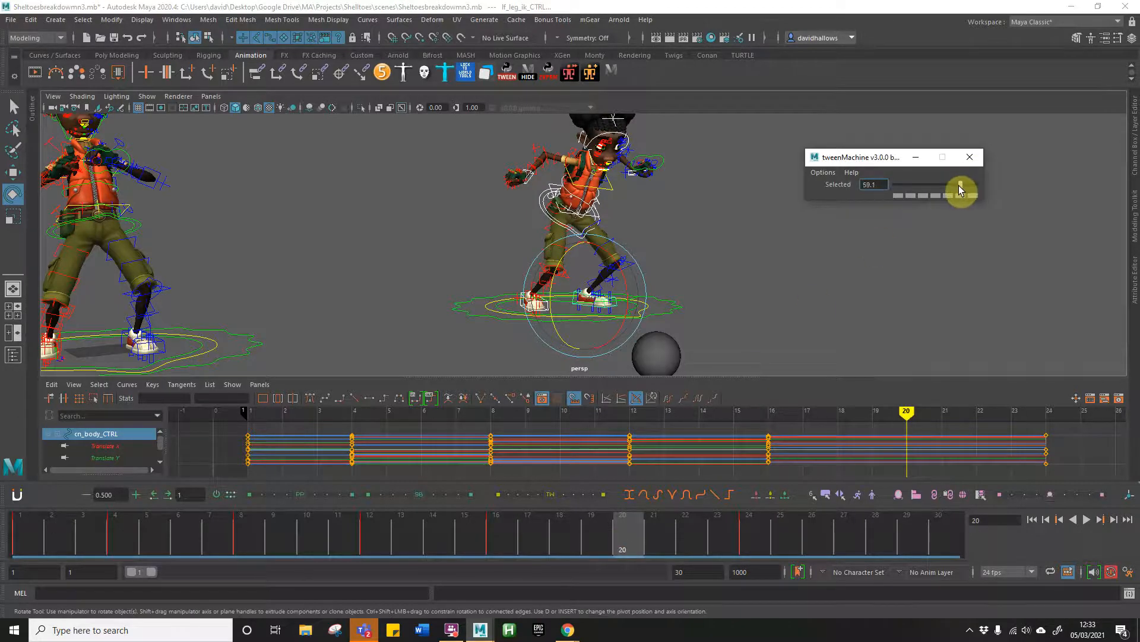
drag(961, 188, 961, 188)
Step: Scrub back through the new breakdown poses to frame 4 and examine the right character's pose there
drag(560, 542, 130, 522)
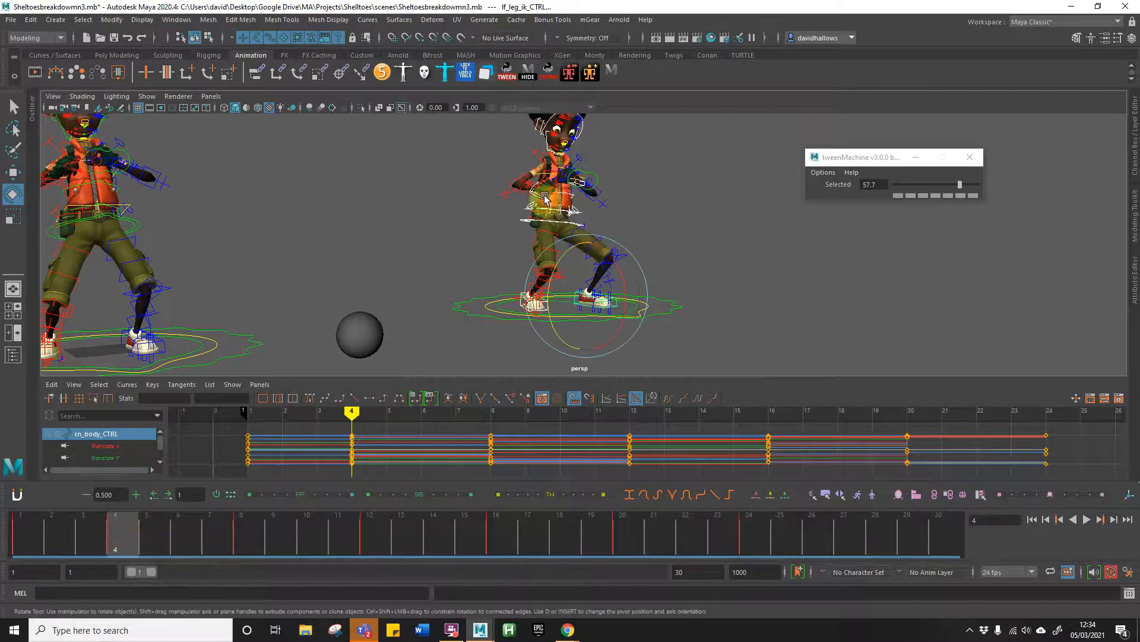
mouse_move(469, 224)
middle_down()
mouse_move(489, 213)
mouse_move(471, 226)
mouse_move(511, 226)
mouse_move(489, 225)
middle_up()
alt+right_drag(487, 222, 461, 233)
alt+drag(436, 225, 446, 225)
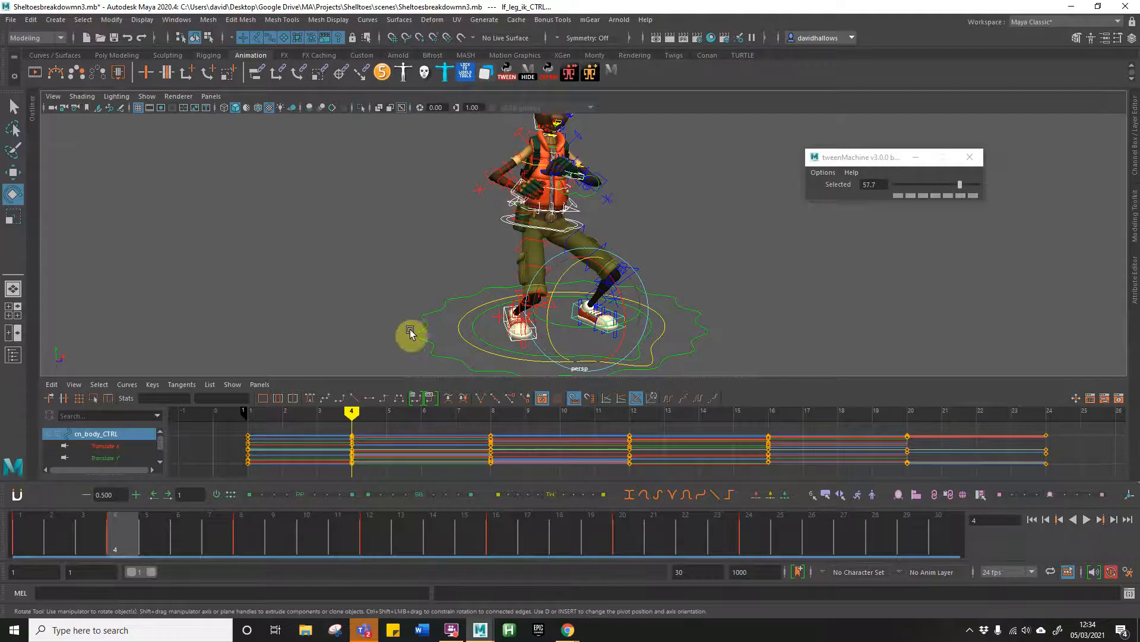
Step: Clear the rig selection and select the right arm IK control together with the left front waist control at frame 4
click(461, 205)
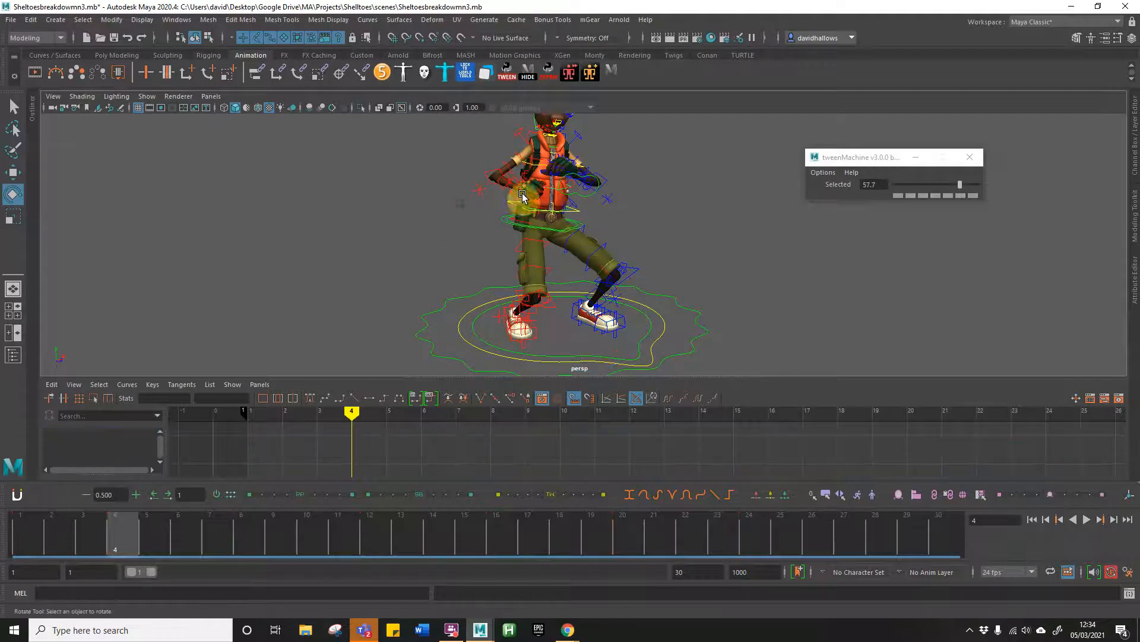
click(514, 198)
click(489, 208)
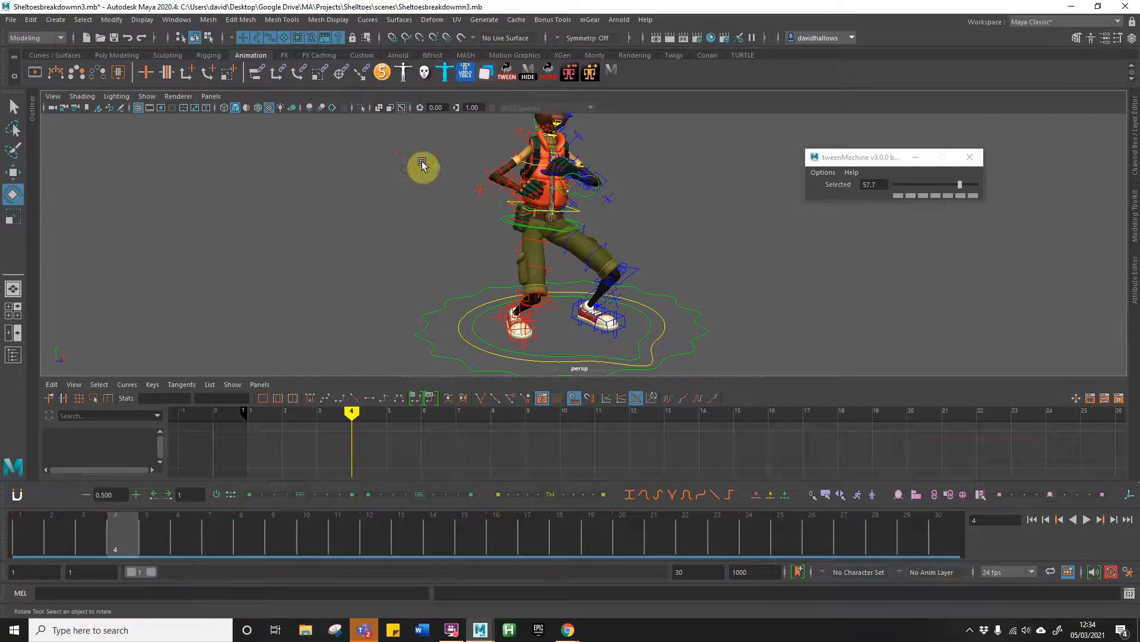
alt+drag(415, 216, 334, 275)
click(509, 206)
click(641, 189)
click(505, 179)
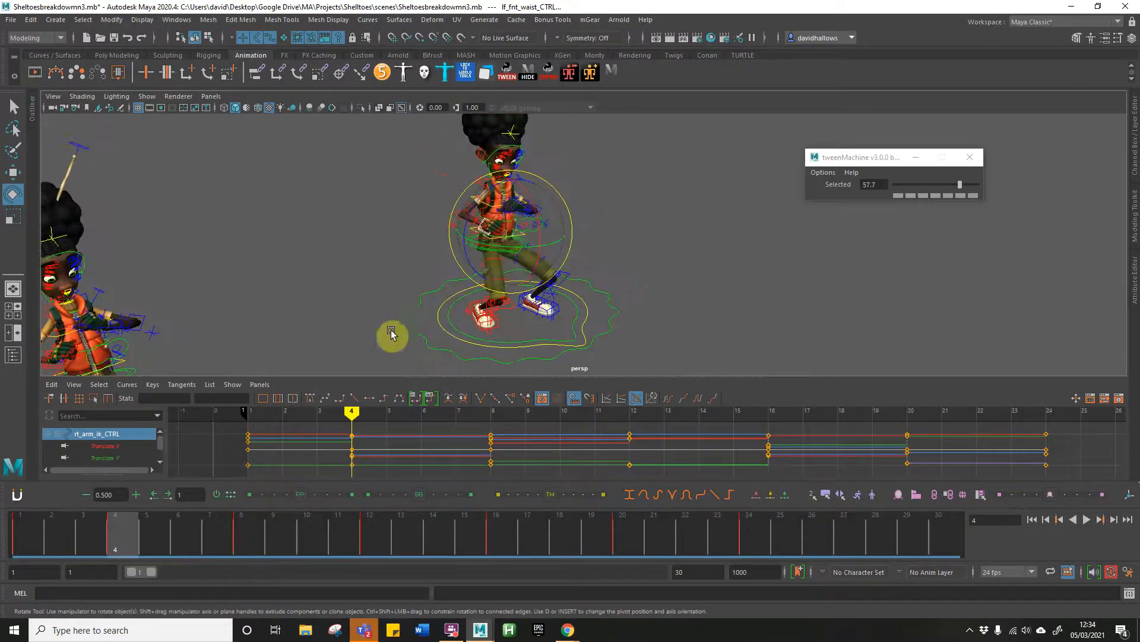
Step: Enlarge the viewport by shrinking the Graph Editor and time slider, and scrub the early frames to check the right arm, ending at frame 4
drag(705, 377, 705, 388)
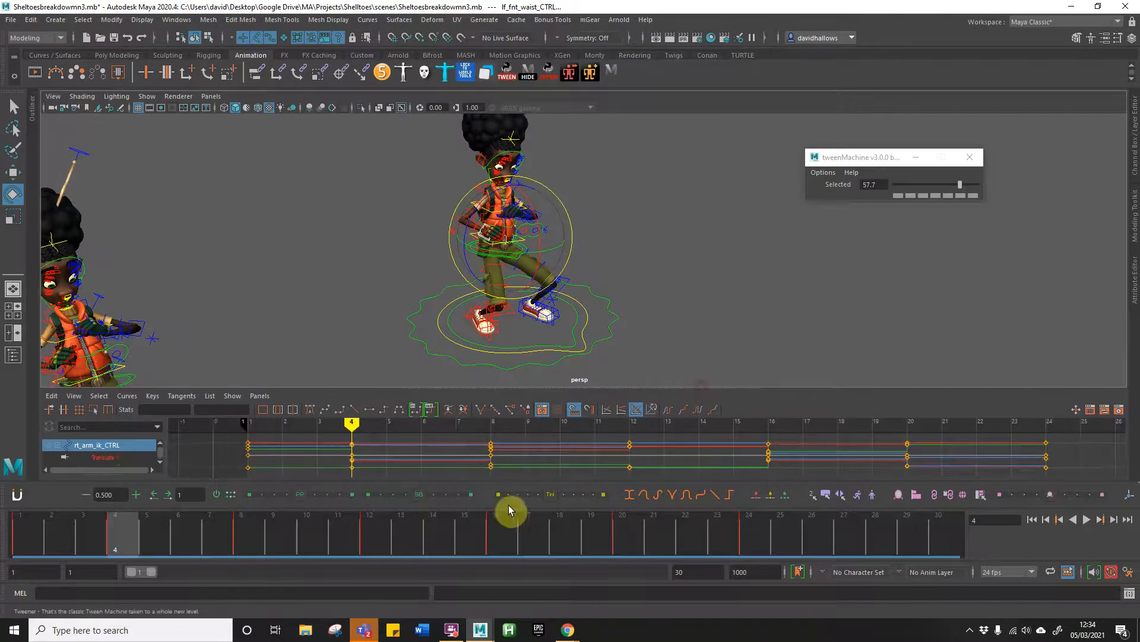
drag(514, 509, 516, 530)
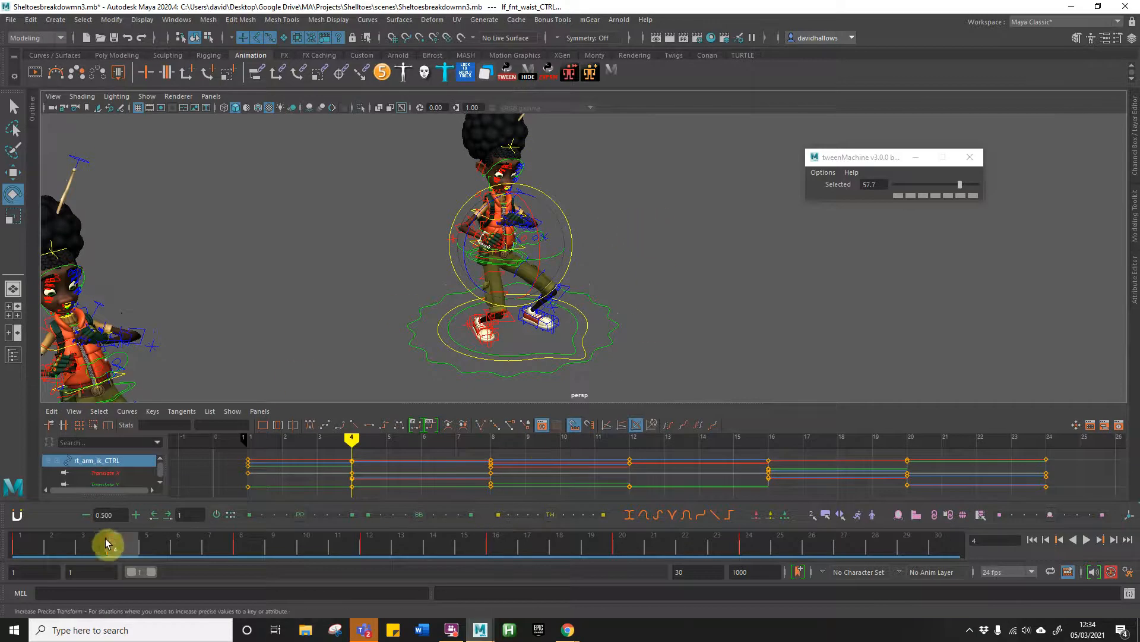
click(20, 541)
click(307, 542)
drag(307, 541, 124, 548)
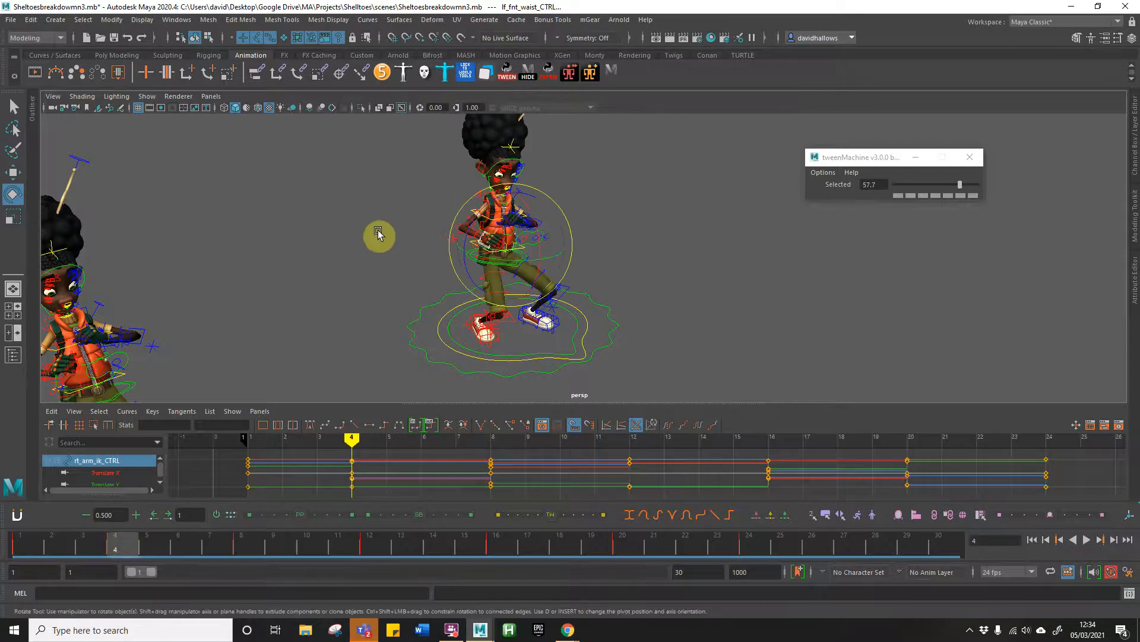
Step: Try to move the selected right arm and waist controls at frame 4 to bring the right hand nearer the chest
key(w)
drag(512, 248, 499, 221)
key(e)
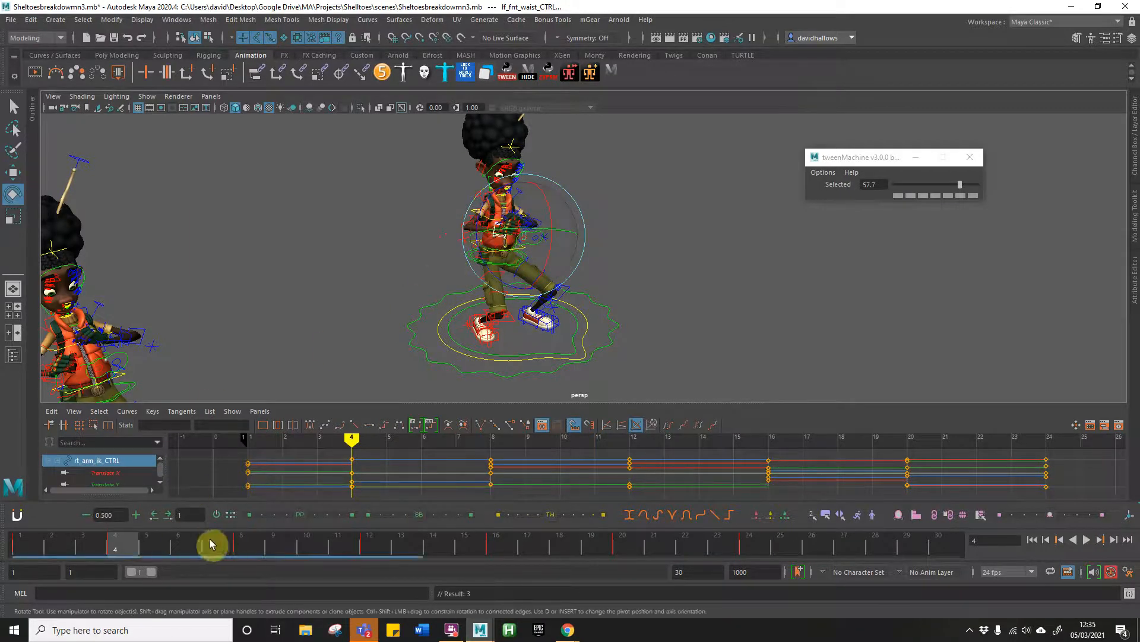
Step: Try to move and rotate the selected right arm and waist controls at frame 8, keying the hand closer to the body
click(242, 544)
key(w)
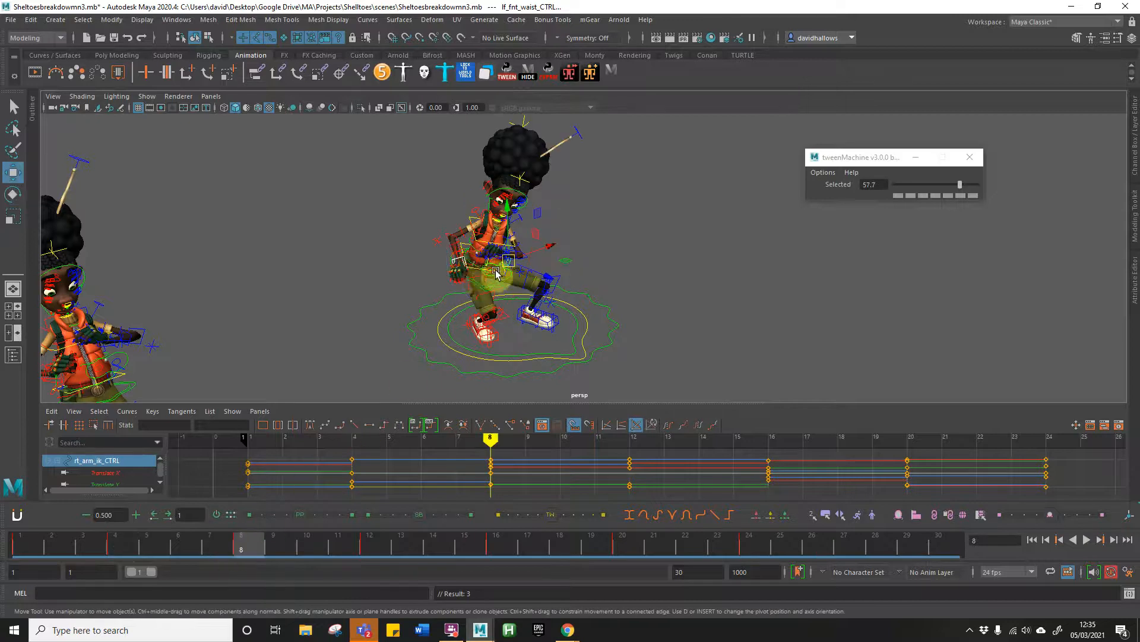
drag(508, 260, 518, 255)
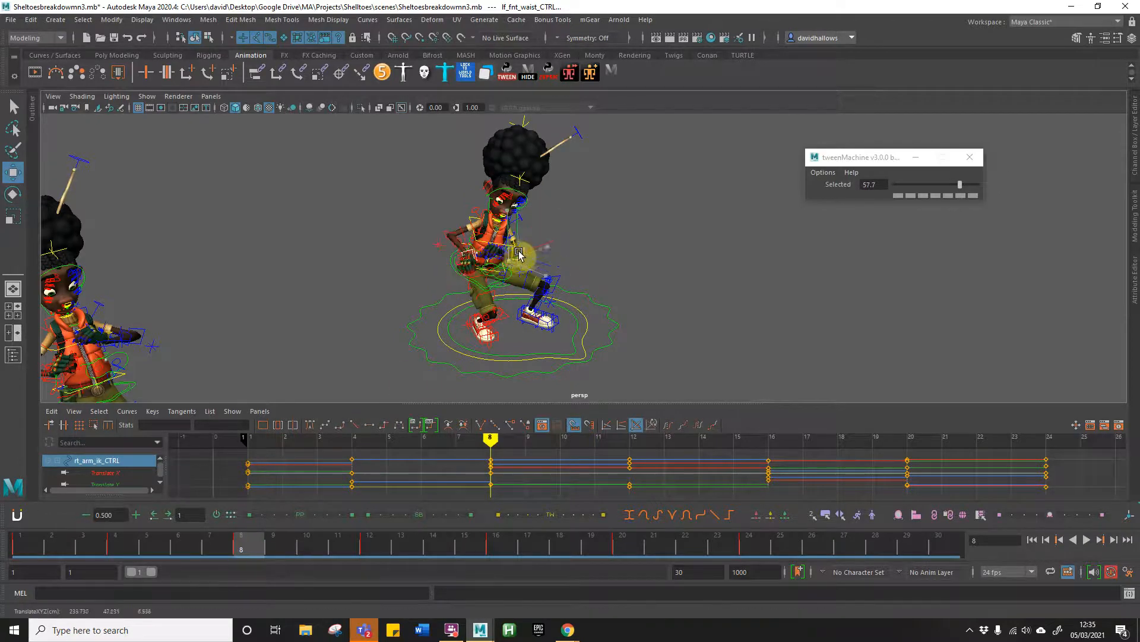
key(s)
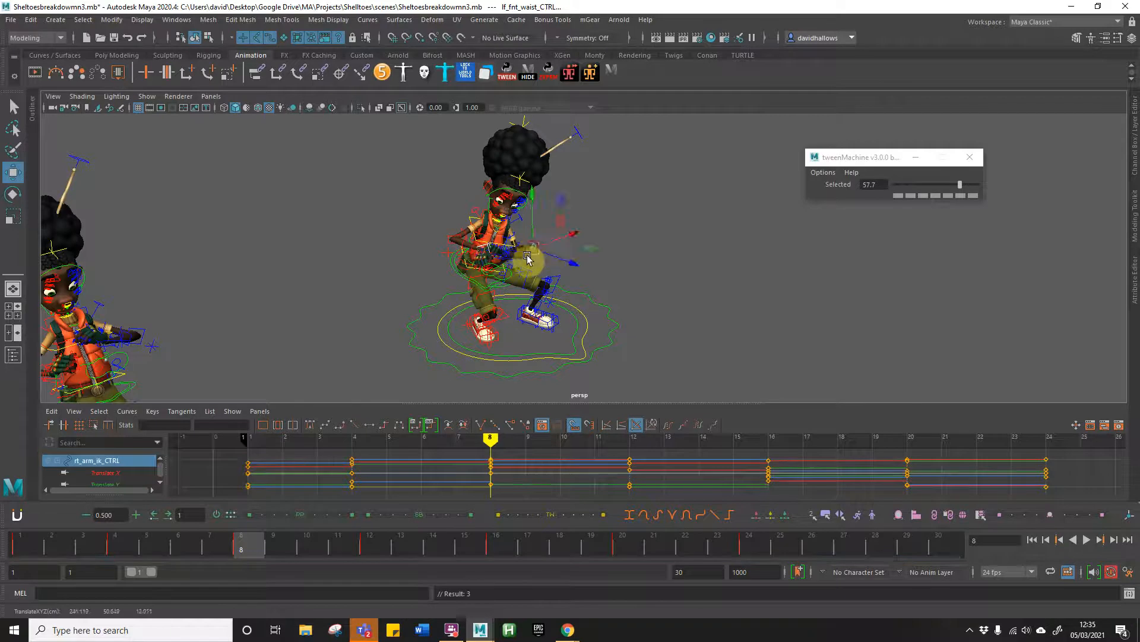
key(e)
drag(545, 252, 409, 291)
key(s)
key(s)
key(s)
key(s)
key(s)
key(s)
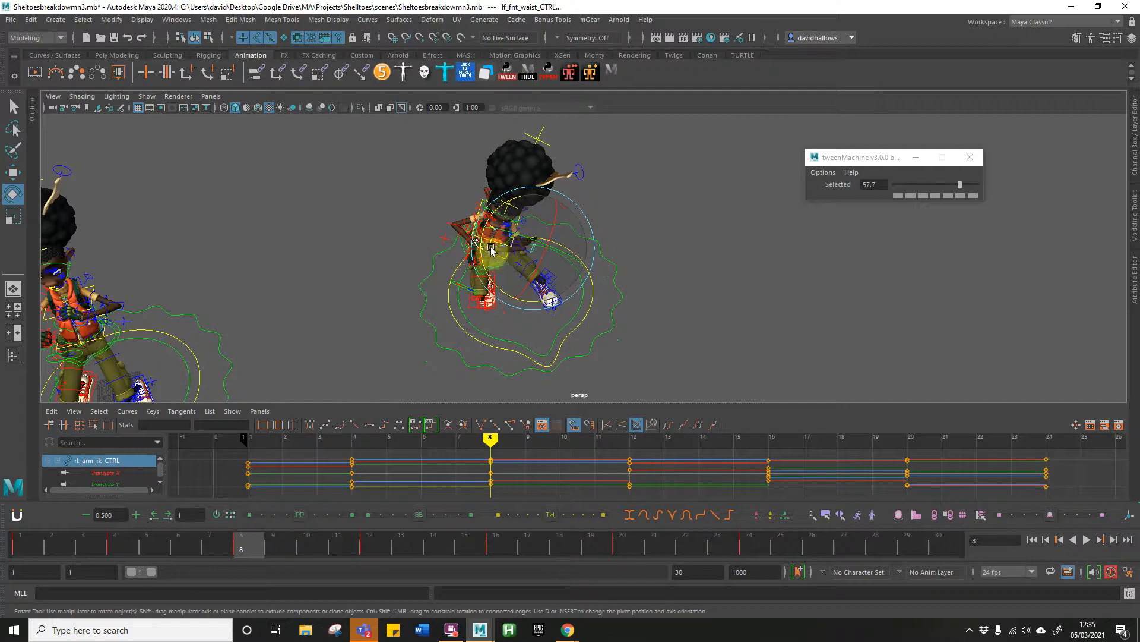
drag(497, 241, 514, 259)
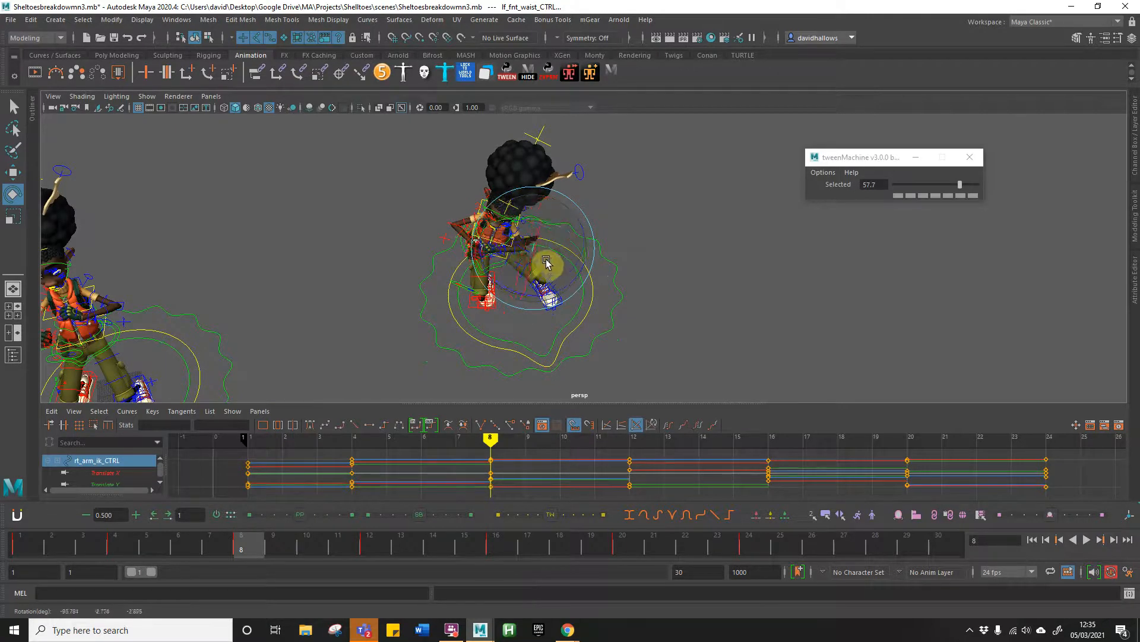
mouse_move(498, 259)
mouse_down()
mouse_move(497, 276)
mouse_move(518, 252)
mouse_up()
Step: Try to move the selected right arm and waist controls at frame 16 after checking the pose from other angles
alt+drag(416, 311, 502, 272)
drag(240, 542, 417, 527)
mouse_move(468, 531)
mouse_down()
mouse_move(143, 507)
mouse_move(563, 522)
mouse_move(222, 509)
mouse_move(506, 512)
mouse_move(277, 512)
mouse_move(491, 528)
mouse_up()
click(502, 255)
key(w)
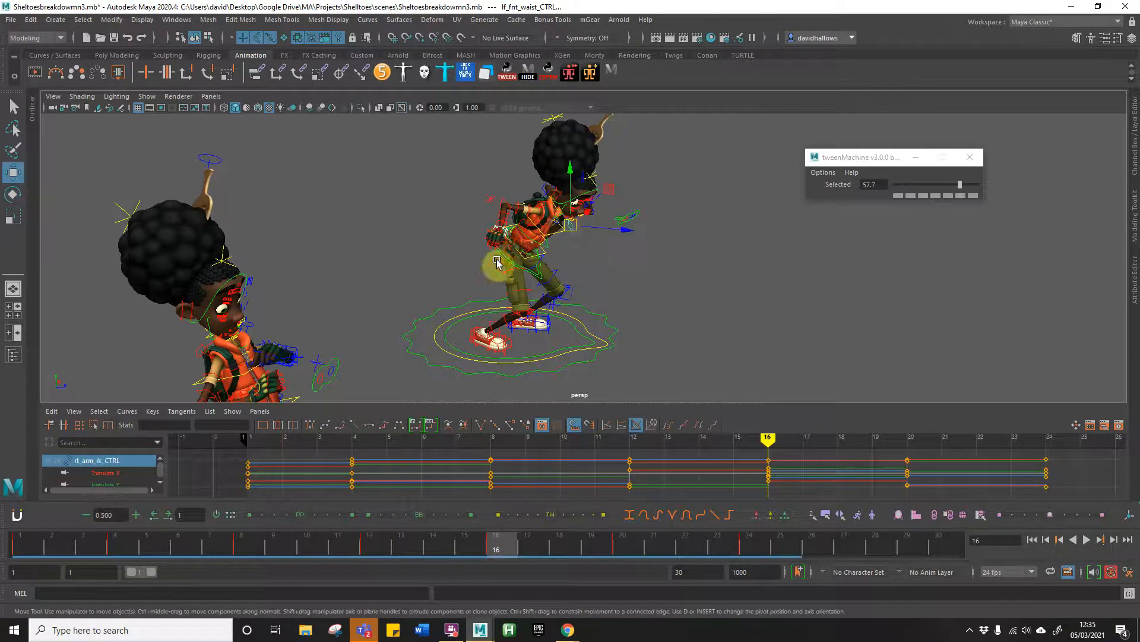
alt+drag(487, 265, 682, 241)
scroll(492, 263, up, 5)
alt+drag(492, 263, 569, 223)
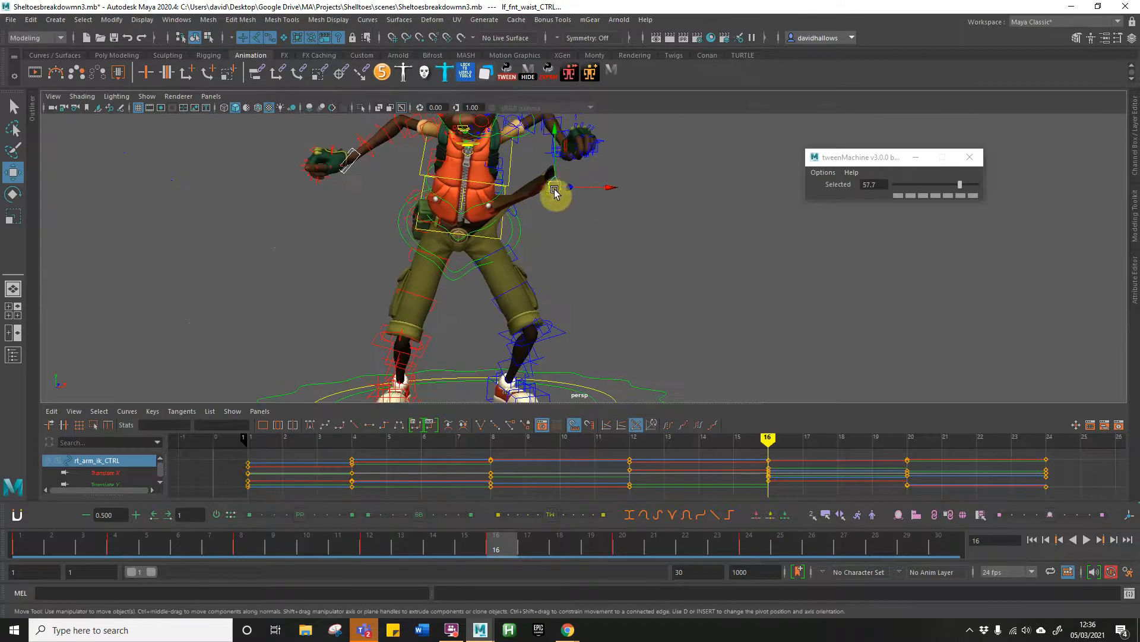
Step: Undo the right arm and waist control edits made at frames 16, 8 and 4
key(ctrl+z)
key(ctrl+z)
key(ctrl+z)
key(ctrl+z)
key(ctrl+z)
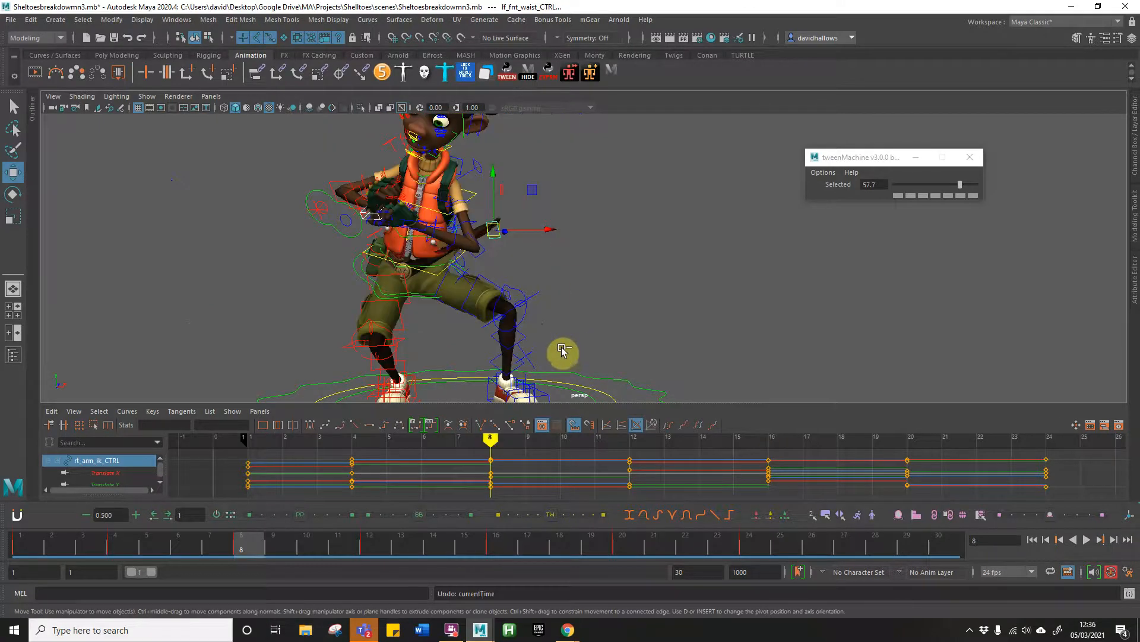
key(ctrl+z)
key(ctrl+z)
key(ctrl+z)
key(ctrl+z)
key(ctrl+z)
key(ctrl+z)
key(ctrl+z)
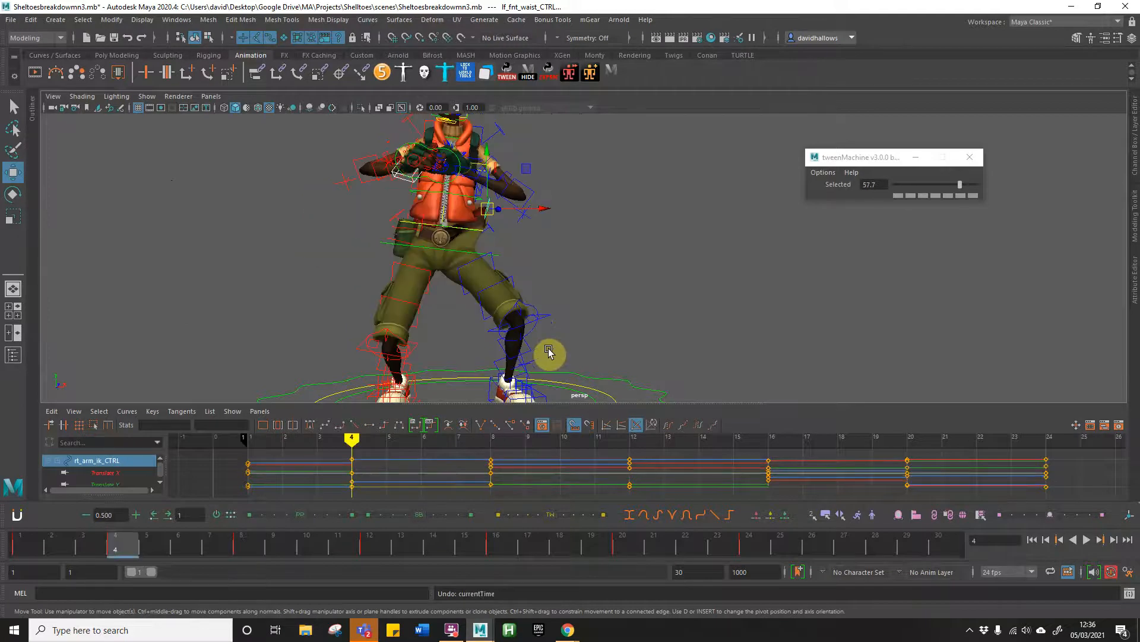
key(ctrl+z)
key(ctrl+z)
key(ctrl+z)
key(ctrl+z)
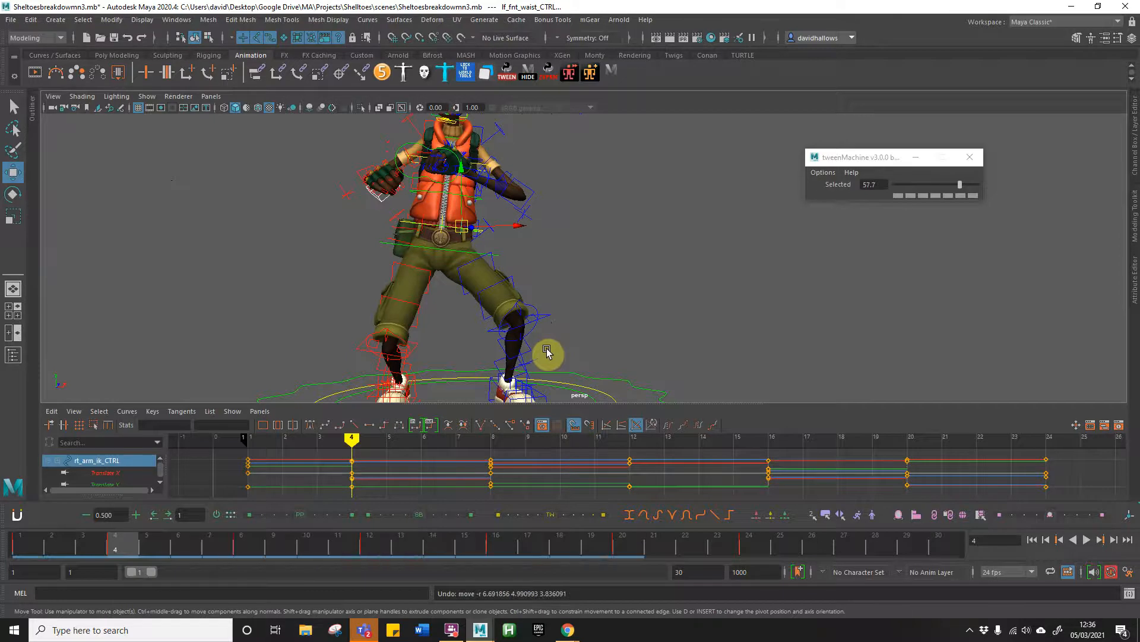
Step: Play back and scrub the animation, return to frame 4 and select only the right arm IK control
drag(278, 546, 19, 543)
key(alt+v)
drag(565, 538, 117, 528)
click(384, 191)
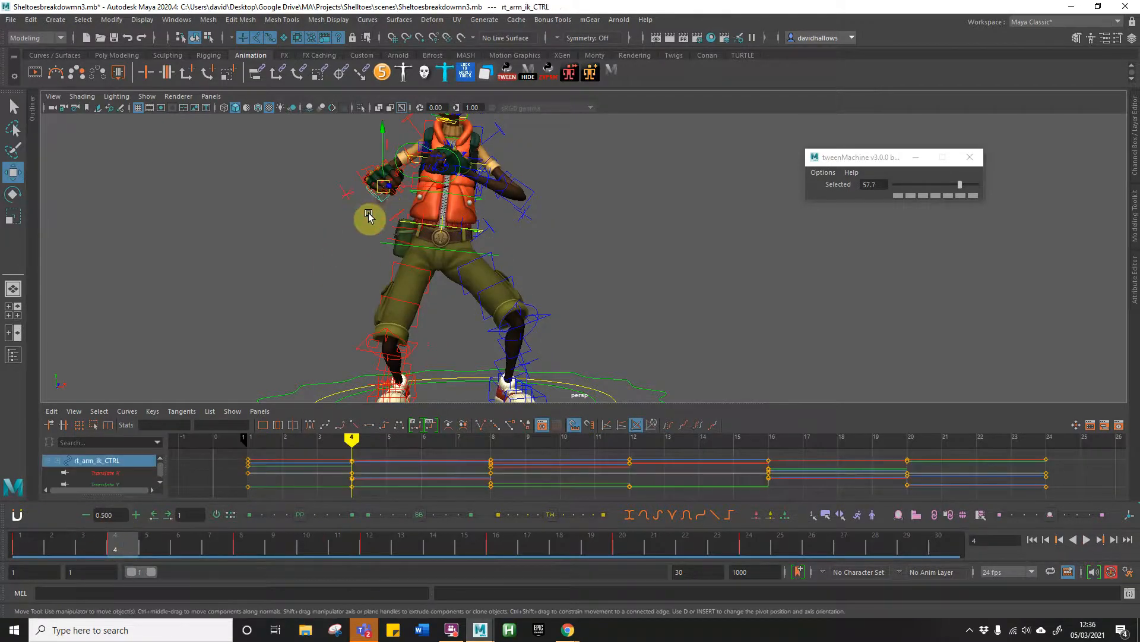
Step: Move and rotate the right arm IK control at frame 4 to bring the right hand in front of the chest beside the left hand
alt+drag(226, 260, 307, 319)
drag(94, 542, 123, 547)
key(e)
key(w)
drag(414, 200, 427, 156)
key(e)
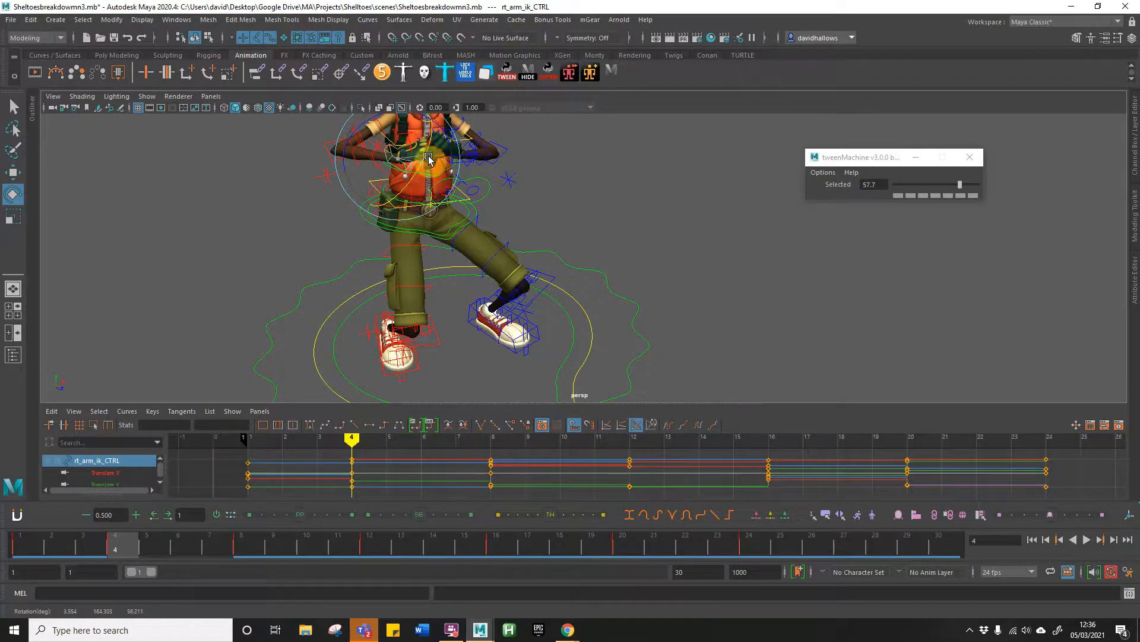
Step: Move and rotate the right arm IK control at frame 8 so the right hand sits by the waist near the left hand
click(241, 545)
key(w)
drag(334, 231, 404, 209)
key(e)
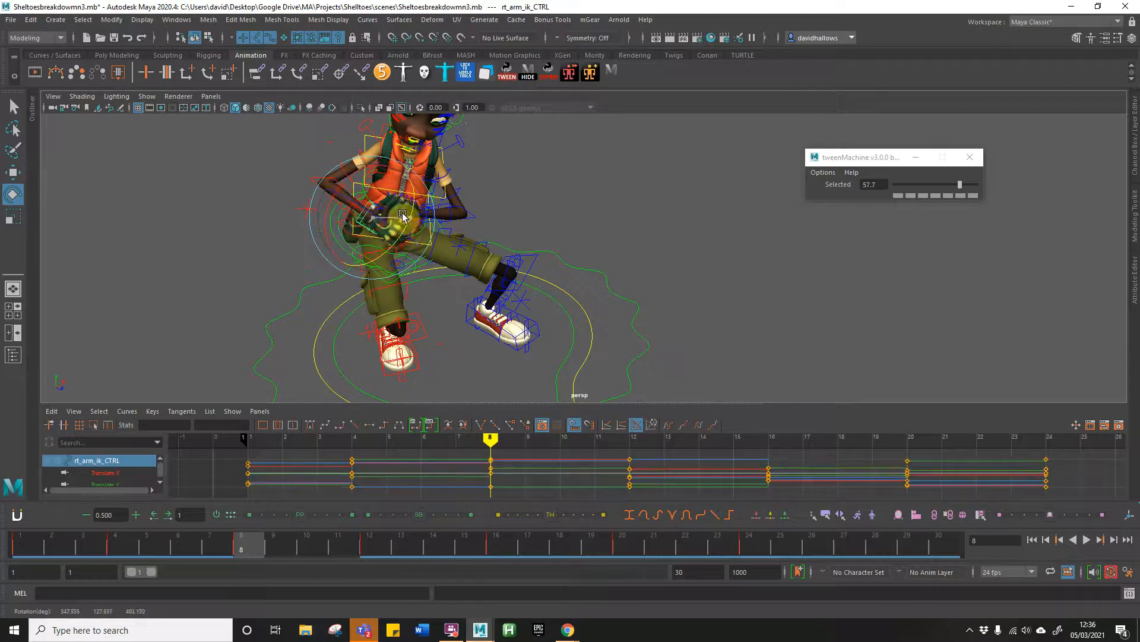
Step: Refine the right hand's rotation at frame 8 while scrubbing the arm's motion between frames 1 and 12
drag(244, 545, 130, 537)
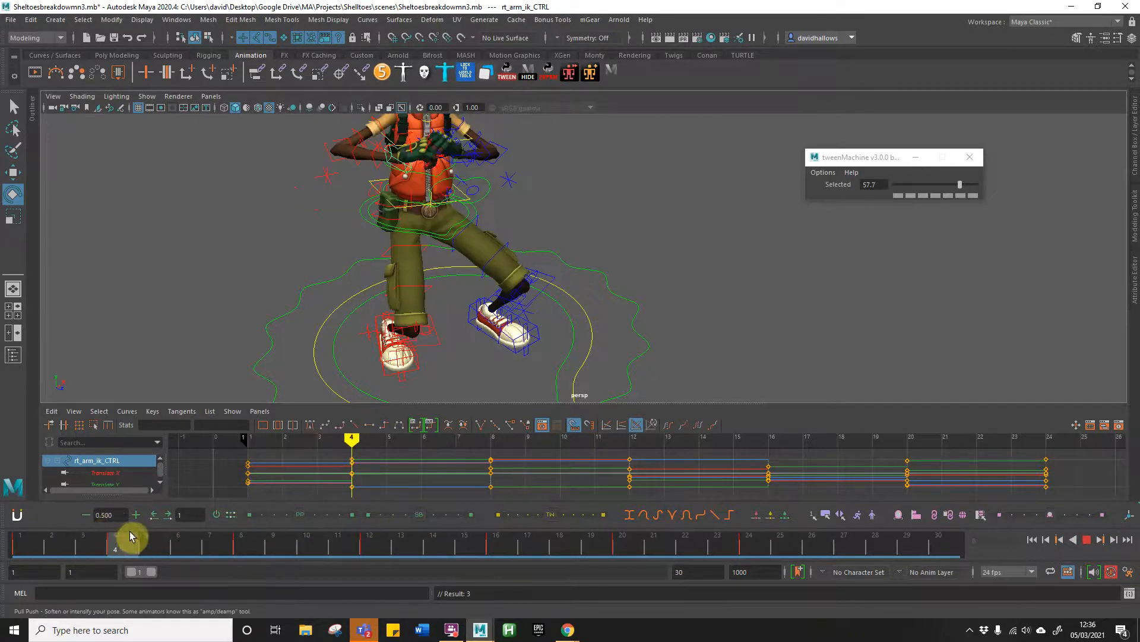
mouse_move(238, 537)
mouse_down()
mouse_move(368, 545)
mouse_move(273, 544)
mouse_up()
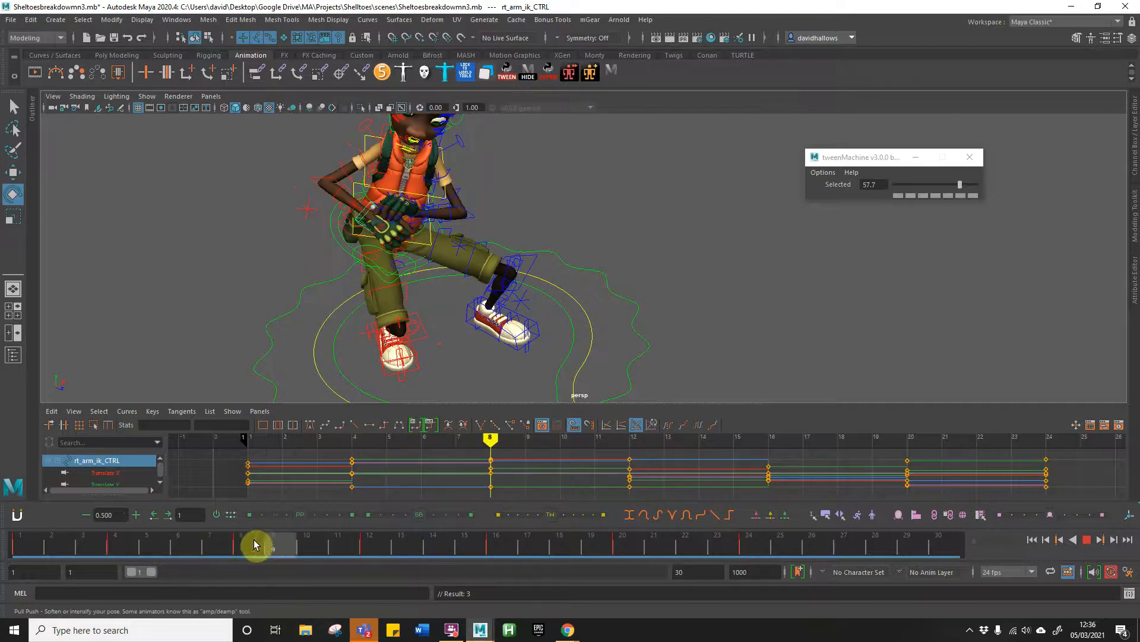
drag(413, 212, 417, 196)
mouse_move(215, 545)
mouse_down()
mouse_move(112, 542)
mouse_move(446, 547)
mouse_move(291, 533)
mouse_move(409, 538)
mouse_move(21, 543)
mouse_up()
drag(147, 535, 367, 547)
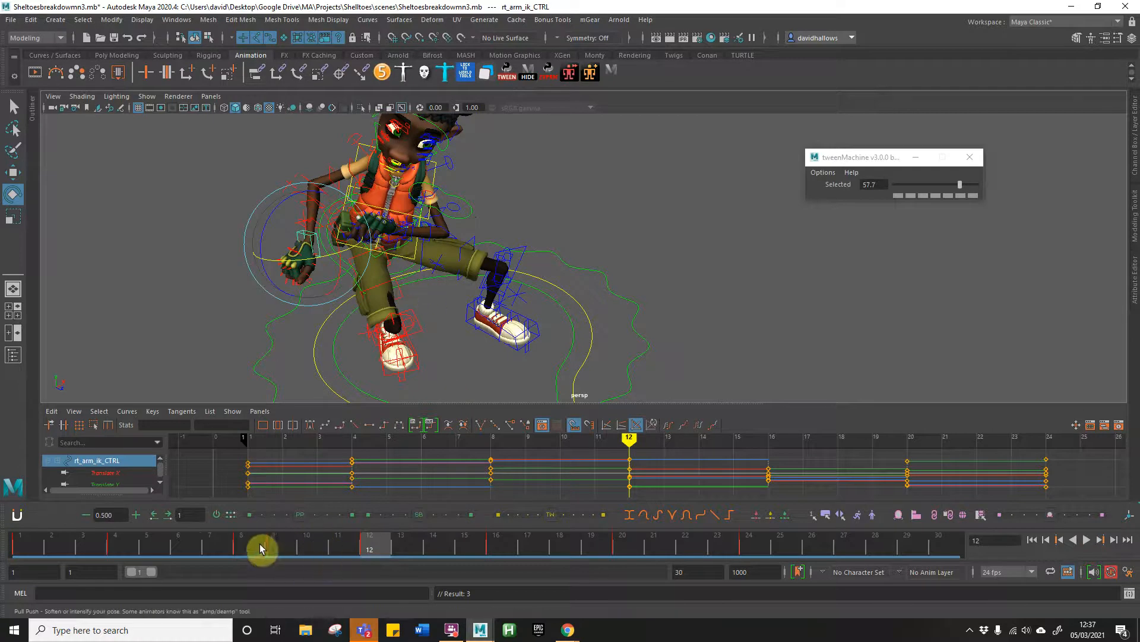
Step: Select the left arm IK control at frame 4, then move and rotate it to adjust the left hand in front of the body
click(107, 545)
mouse_move(504, 200)
alt+mouse_down()
mouse_move(387, 233)
mouse_move(439, 232)
mouse_move(461, 221)
mouse_move(452, 199)
mouse_move(482, 199)
alt+mouse_up()
click(781, 223)
click(465, 235)
key(w)
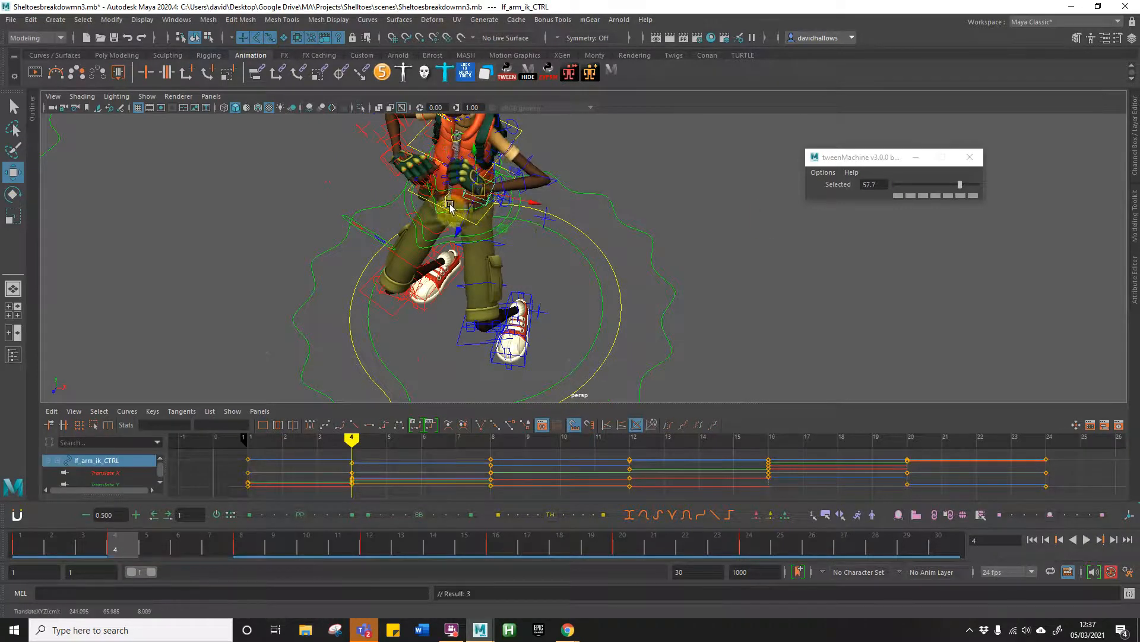
drag(41, 545, 109, 547)
drag(481, 192, 482, 195)
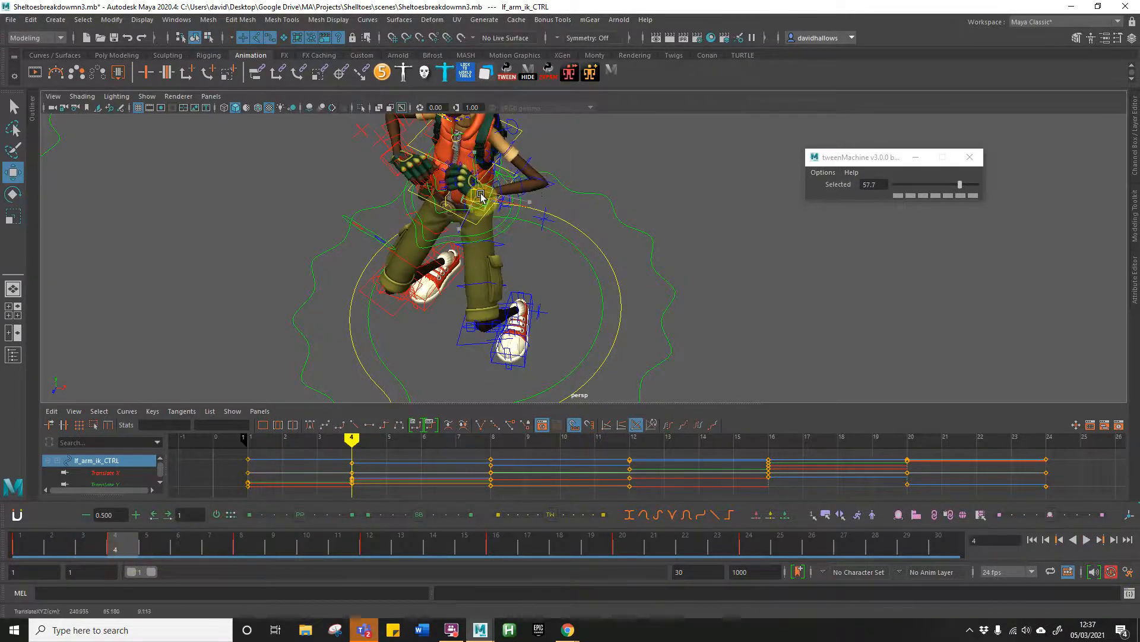
key(e)
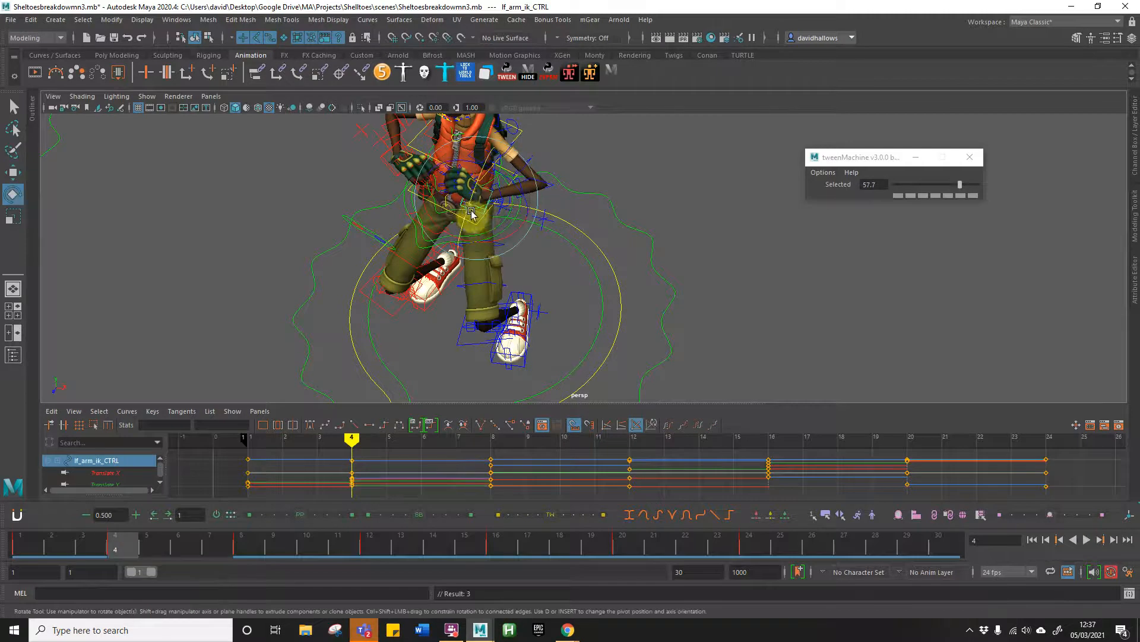
drag(470, 193, 478, 189)
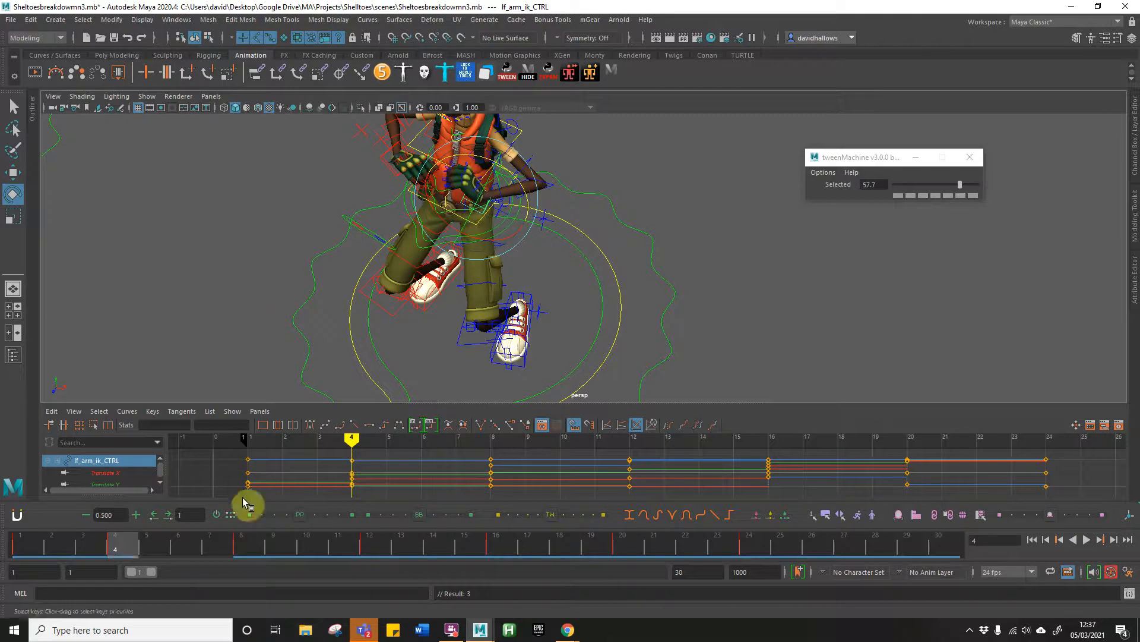
Step: Move and rotate the left arm IK control at frame 8 so the left hand sits at the waist near the right hand
click(241, 545)
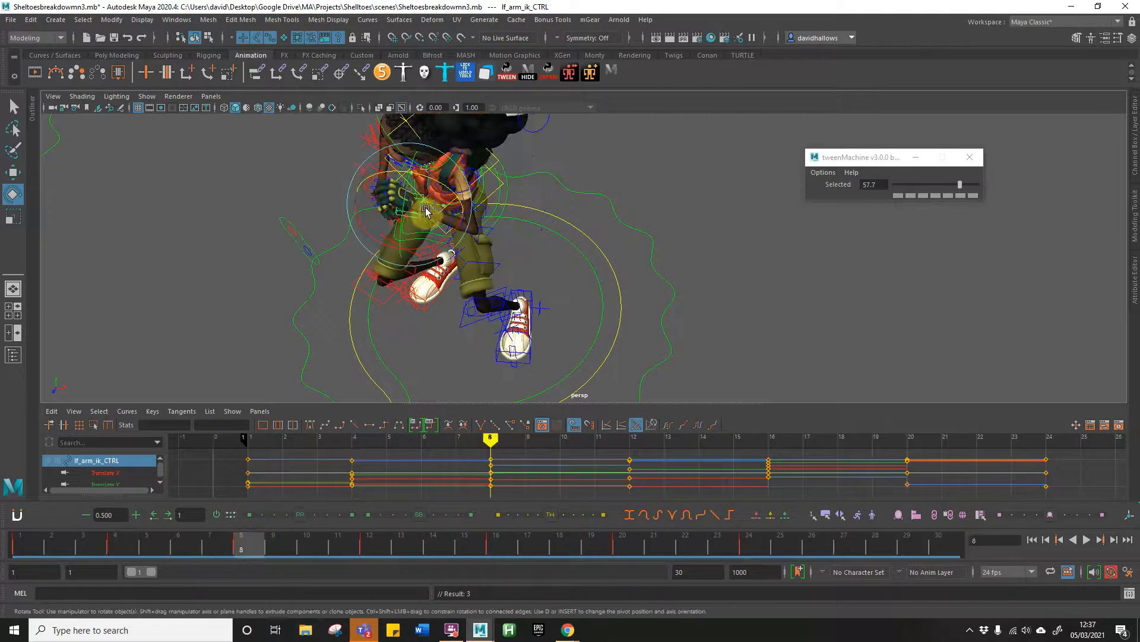
key(w)
drag(421, 208, 436, 205)
alt+drag(466, 250, 484, 202)
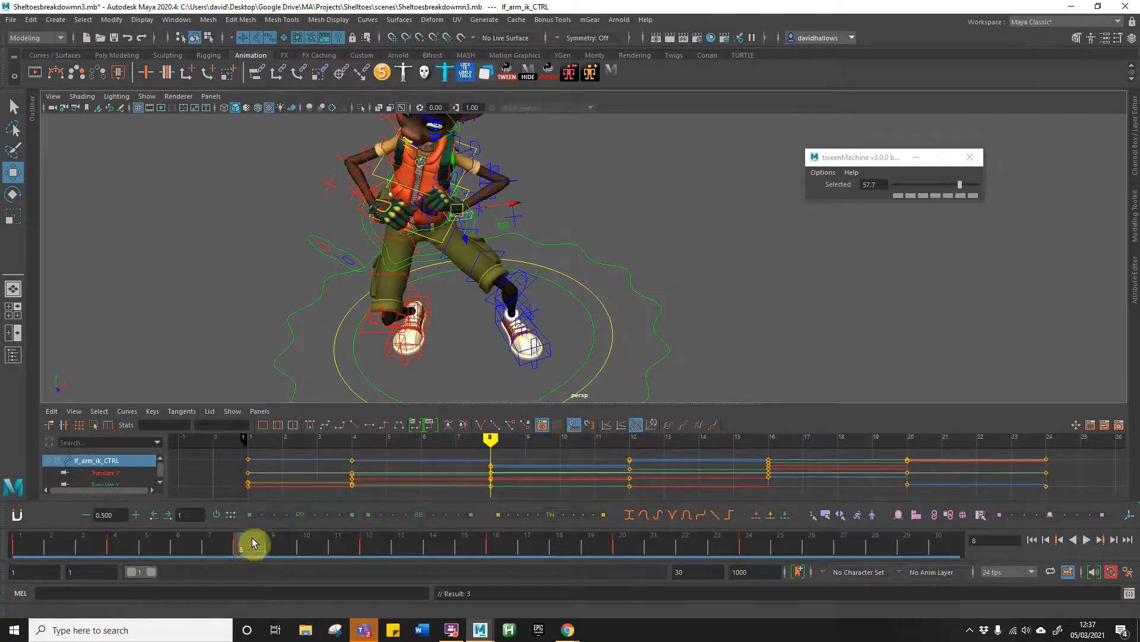
key(e)
drag(424, 188, 437, 181)
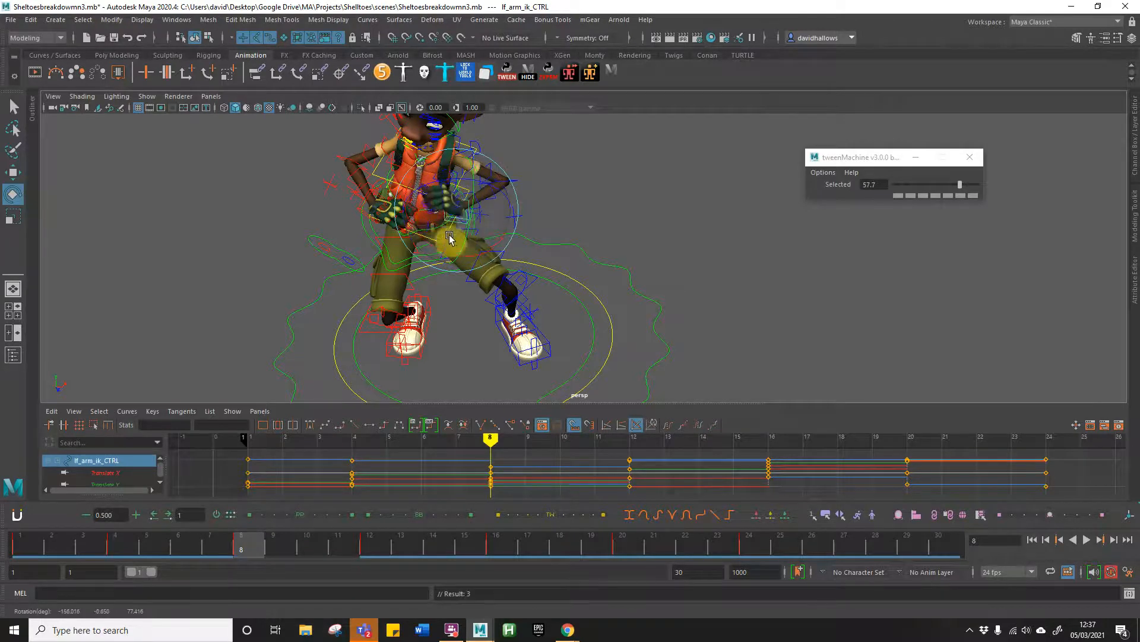
Step: Raise the left arm IK control slightly at frame 4 while scrubbing the arm's motion between frames 4 and 8
drag(224, 530, 137, 545)
drag(214, 546, 120, 547)
key(w)
click(512, 159)
drag(490, 165, 492, 155)
mouse_move(141, 543)
mouse_down()
mouse_move(31, 548)
mouse_move(155, 551)
mouse_up()
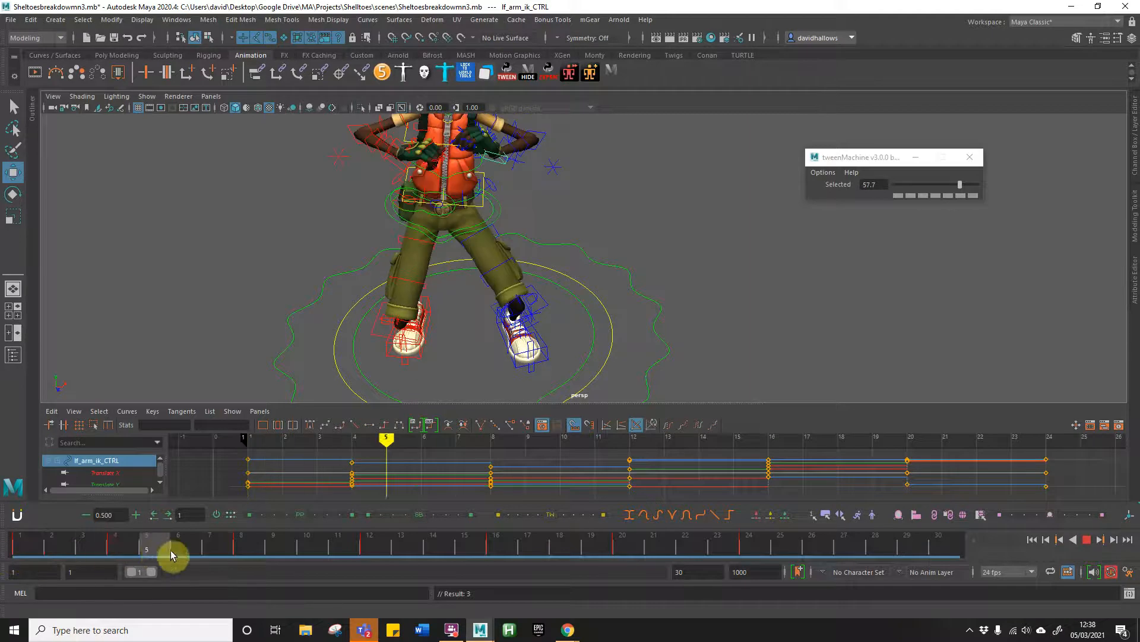
Step: Fine-tune the left hand's rotation at frame 8 and scrub on to frame 11
mouse_move(240, 555)
mouse_down()
mouse_move(382, 563)
mouse_move(204, 562)
mouse_move(295, 557)
mouse_move(249, 556)
mouse_up()
key(e)
drag(457, 187, 460, 185)
mouse_move(229, 547)
mouse_down()
mouse_move(18, 542)
mouse_move(562, 547)
mouse_move(179, 535)
mouse_move(336, 531)
mouse_up()
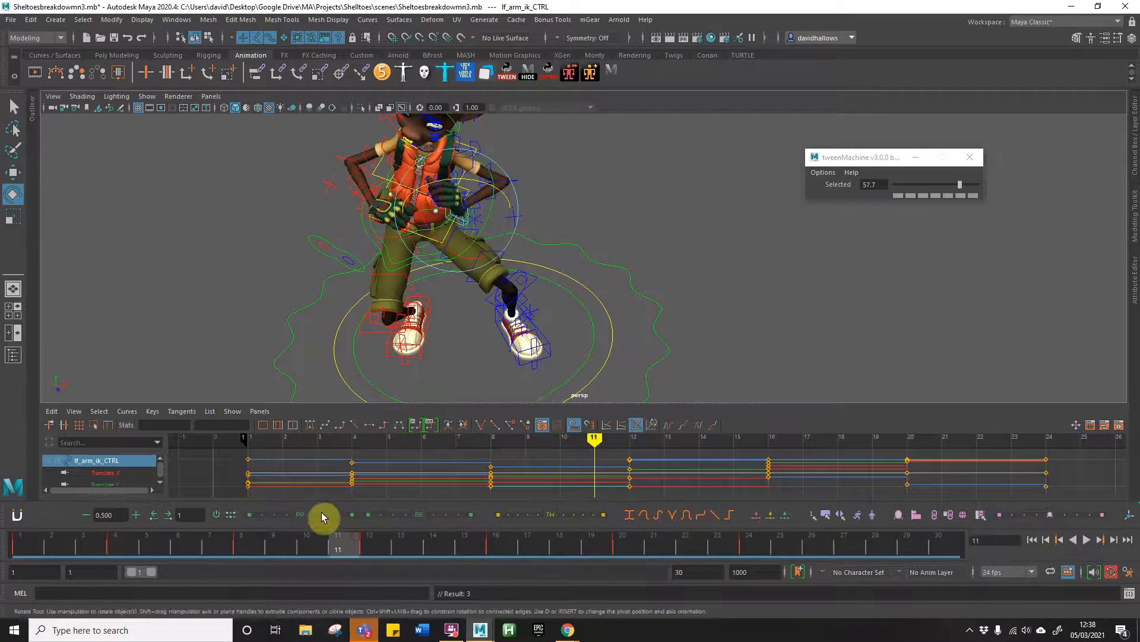
Step: At frame 16, move the left arm IK control inward and down, and lower the right arm IK control
click(369, 542)
alt+drag(408, 294, 338, 296)
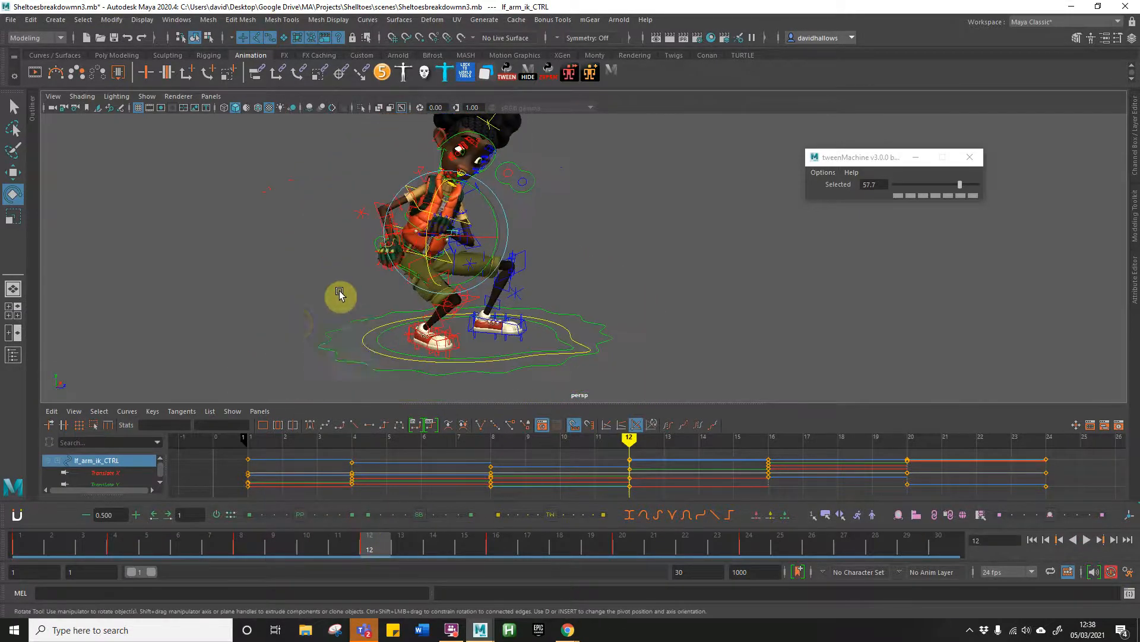
click(490, 550)
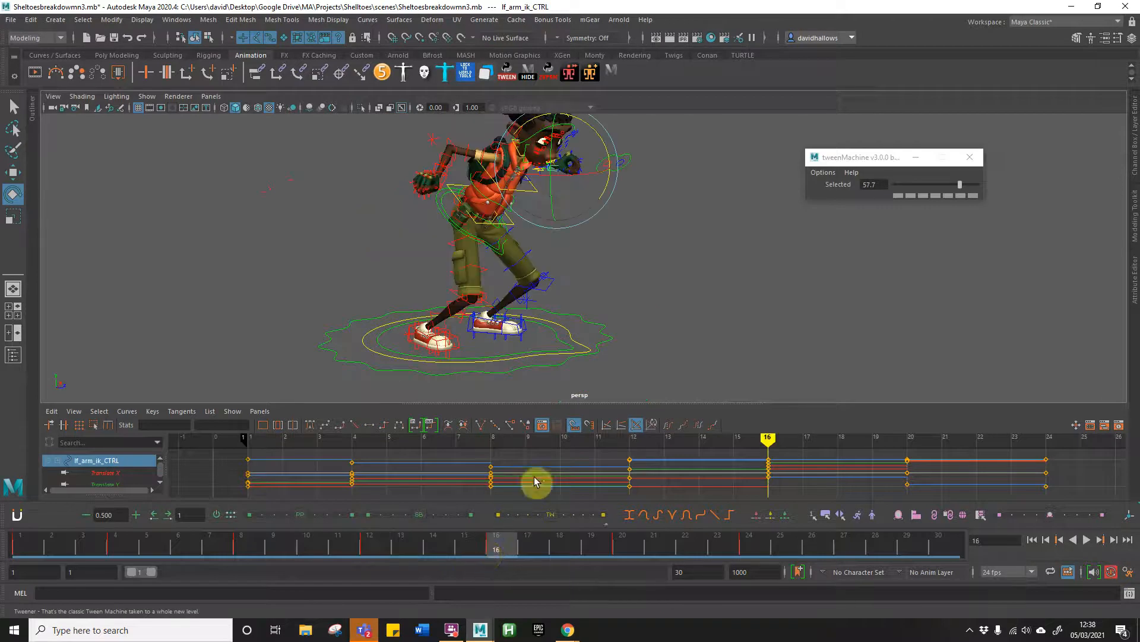
key(w)
drag(555, 168, 533, 200)
click(442, 190)
drag(435, 184, 401, 232)
Step: Bring the left arm IK control down to the waist at frame 16 and rotate the left hand
mouse_move(458, 540)
mouse_down()
mouse_move(315, 542)
mouse_move(540, 547)
mouse_move(447, 545)
mouse_move(491, 547)
mouse_up()
alt+drag(663, 221, 597, 246)
click(638, 205)
alt+drag(638, 205, 549, 291)
click(305, 239)
mouse_move(480, 541)
mouse_down()
mouse_move(401, 542)
mouse_move(493, 542)
mouse_up()
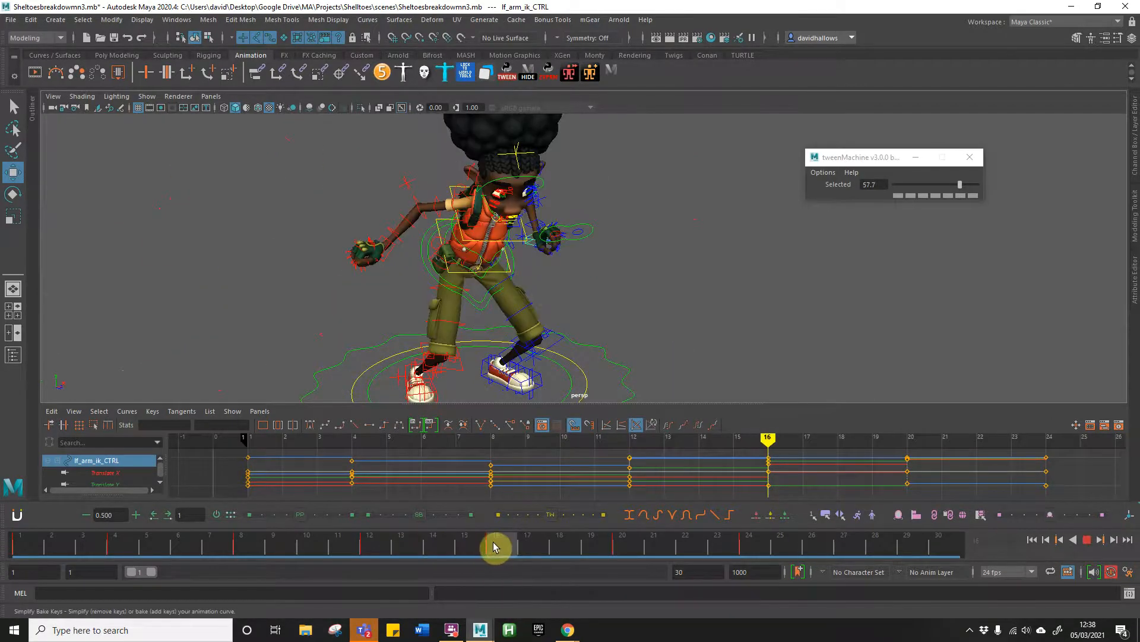
drag(553, 233, 488, 278)
key(e)
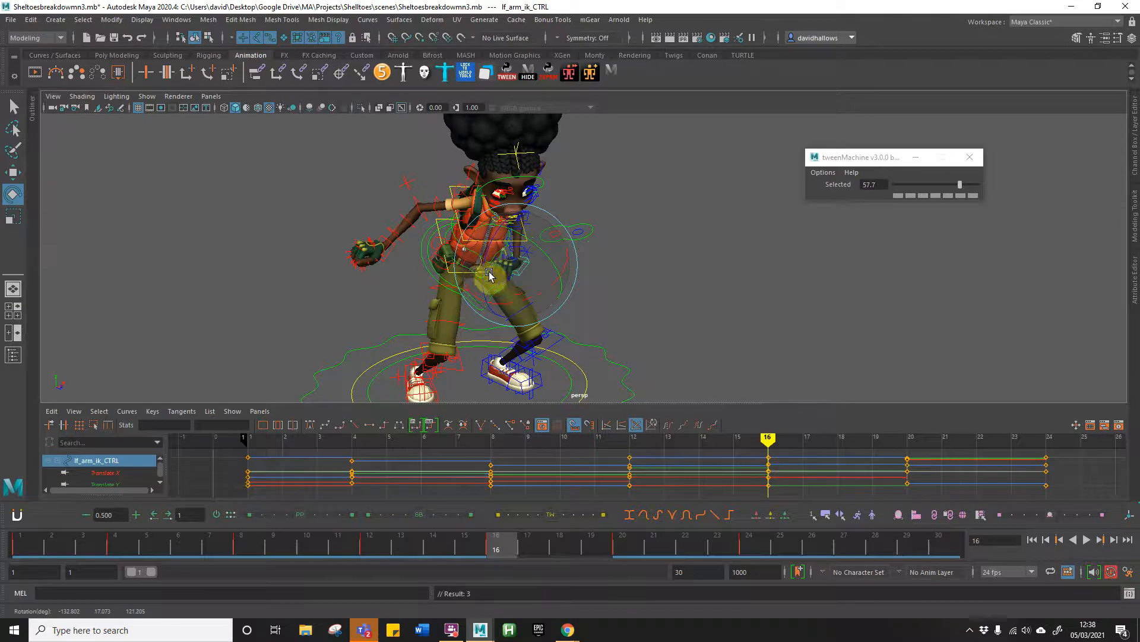
Step: Scrub the arm motion between frames 12 and 20, and lower the left arm IK control at frame 20
click(362, 544)
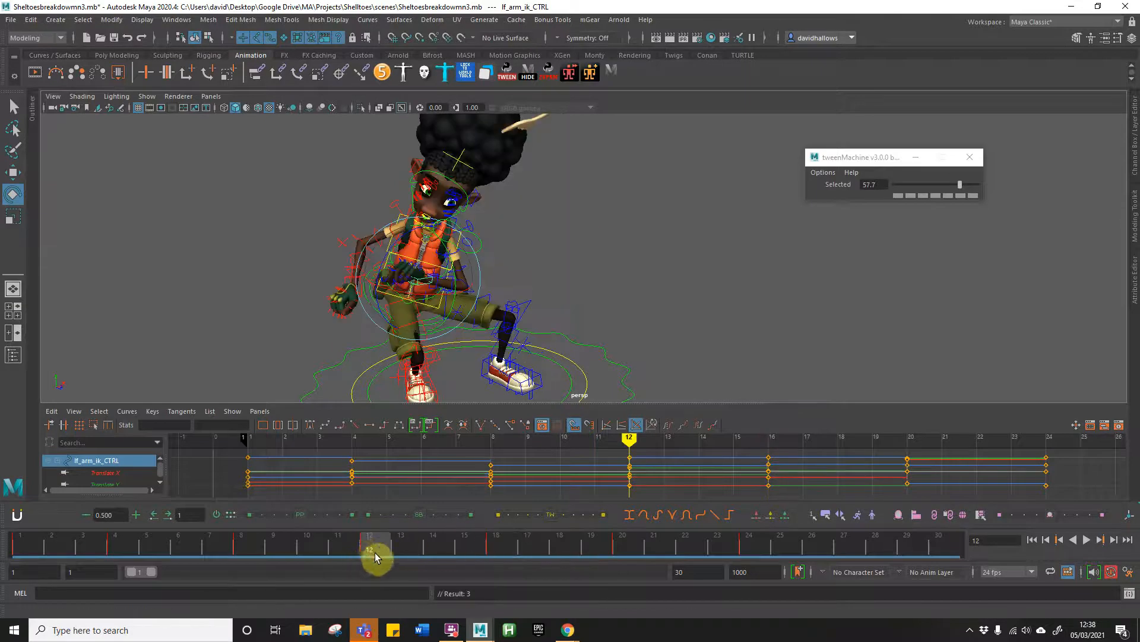
drag(362, 544, 490, 546)
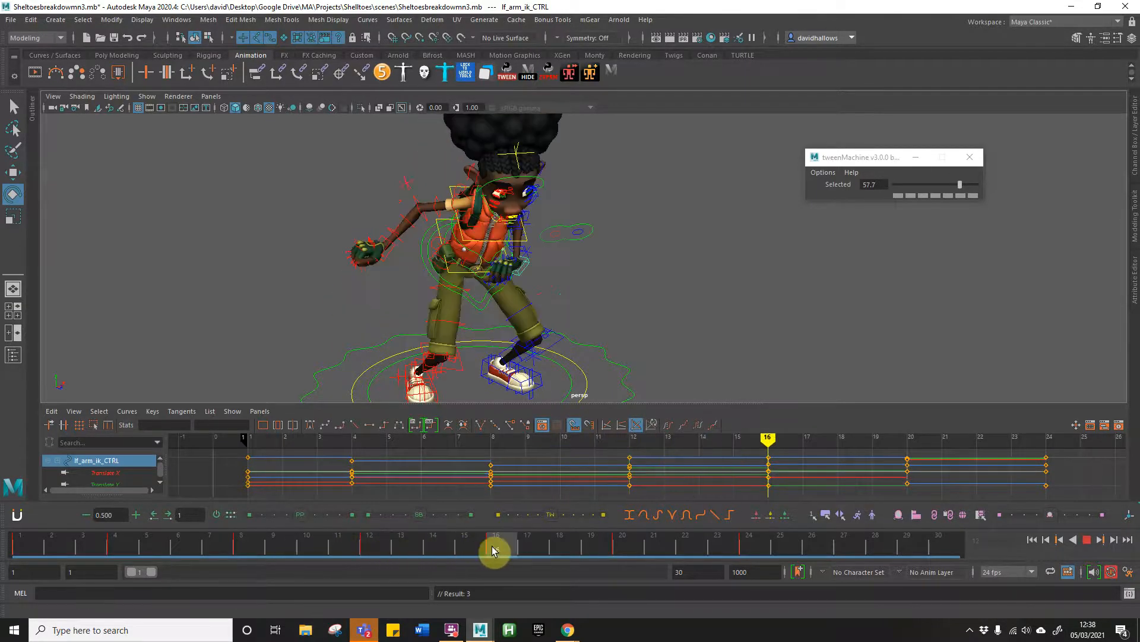
drag(568, 544, 502, 540)
drag(494, 540, 377, 543)
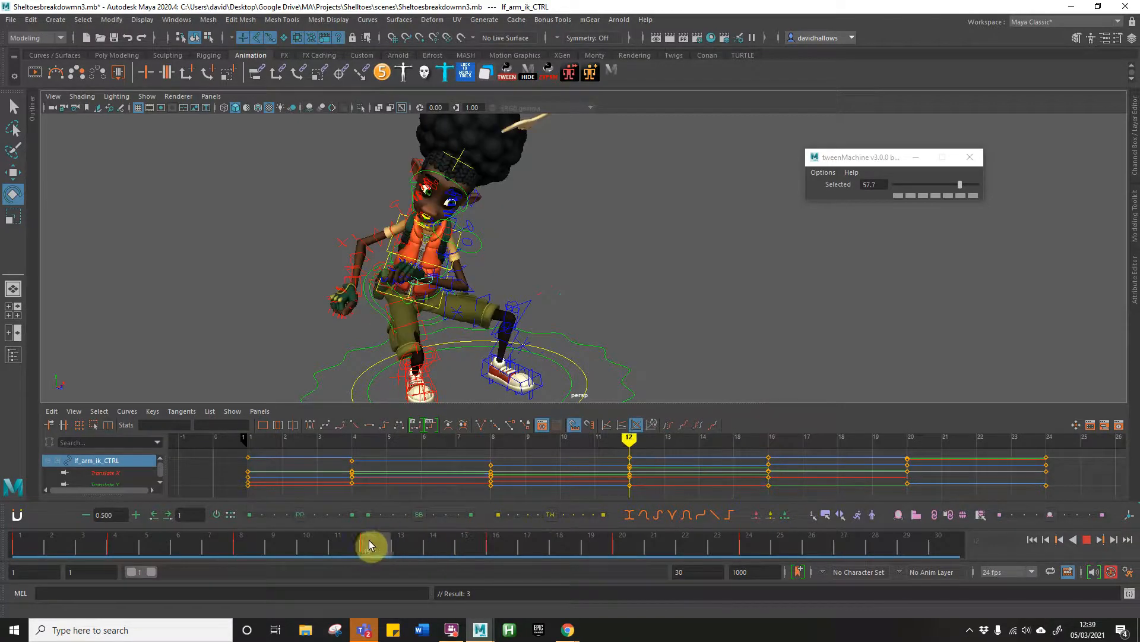
drag(473, 543, 623, 541)
drag(654, 172, 615, 225)
key(w)
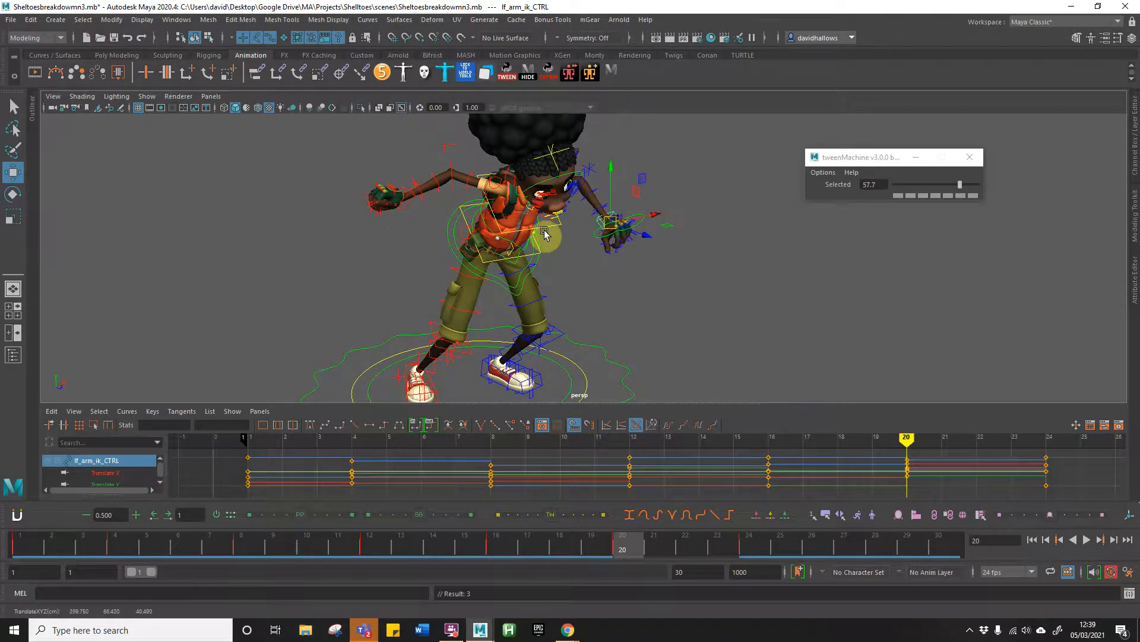
Step: Lower the right arm IK control at frame 20, then play and scrub the animation with both characters in view
click(409, 199)
drag(409, 200, 374, 261)
key(e)
key(alt+v)
drag(192, 540, 338, 509)
alt+right_drag(562, 246, 422, 267)
alt+middle_drag(405, 286, 414, 259)
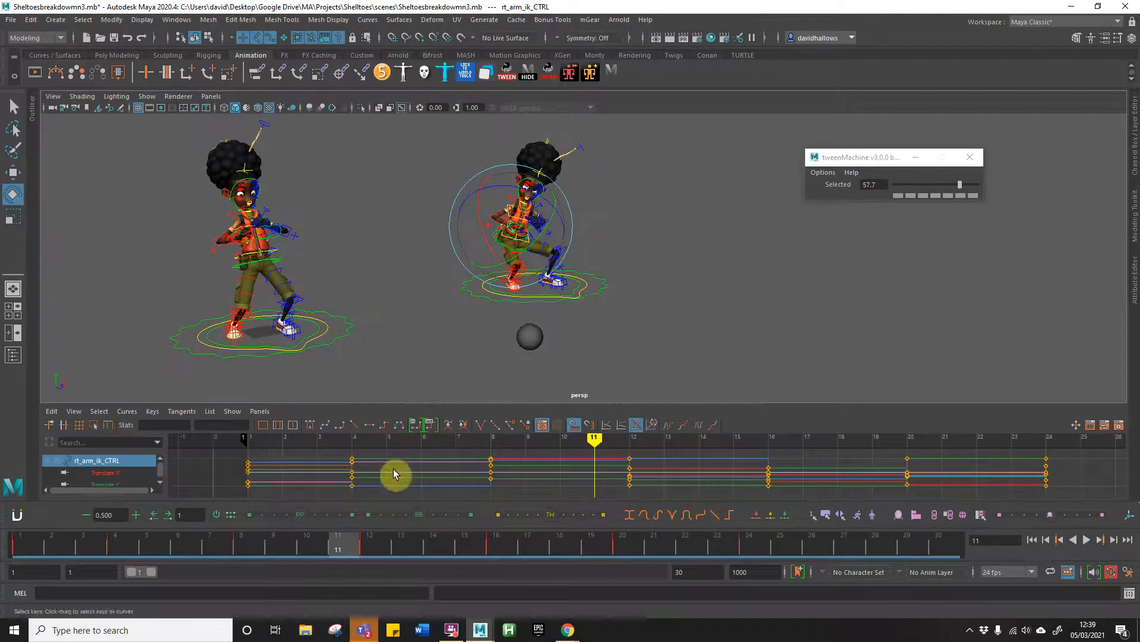
Step: Select all controls of the breakdown character and apply spline tangents to all its keys from frame 1 to 24
click(657, 283)
click(612, 71)
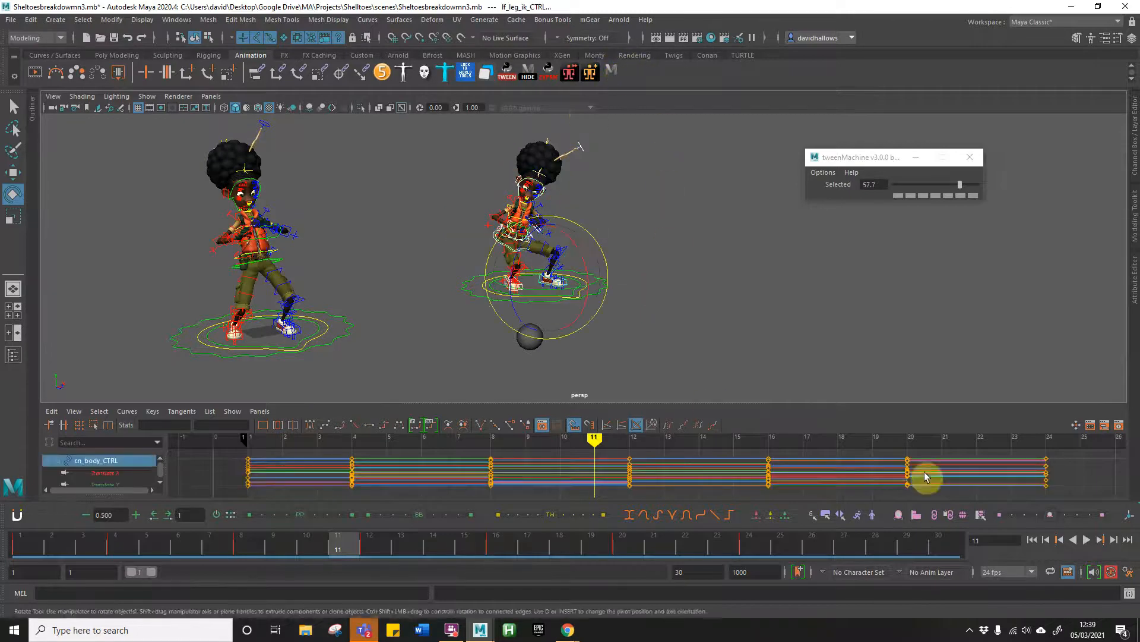
drag(1069, 450, 235, 490)
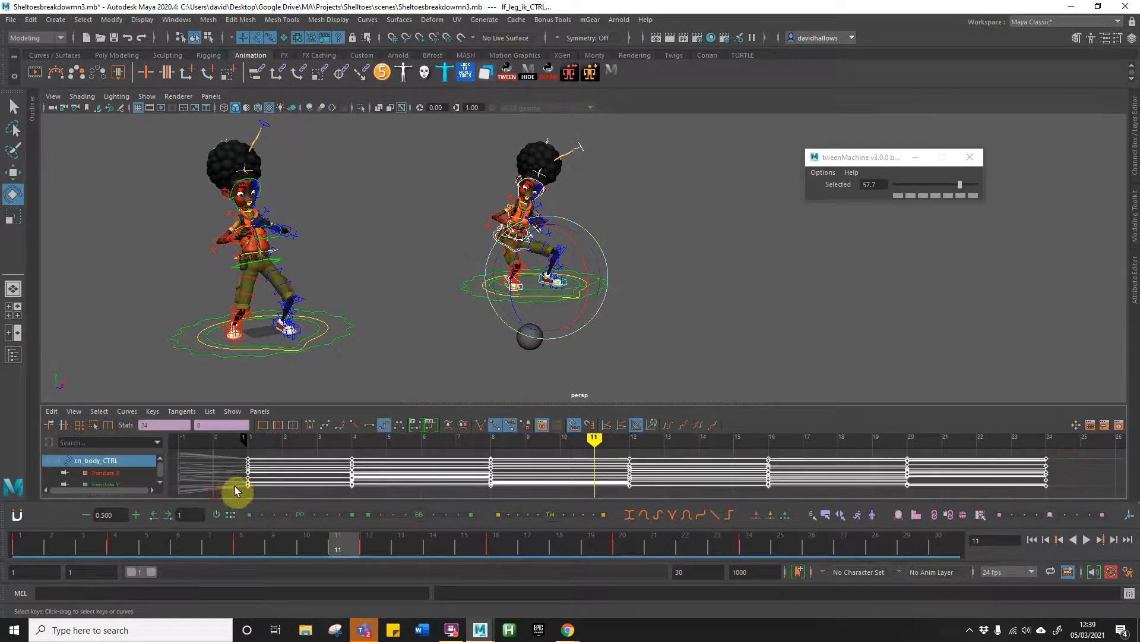
click(321, 424)
drag(232, 547, 373, 479)
Step: Select all controls of the character without breakdowns, apply spline tangents to its keys at frames 1 and 24, and play the animation
drag(157, 123, 389, 381)
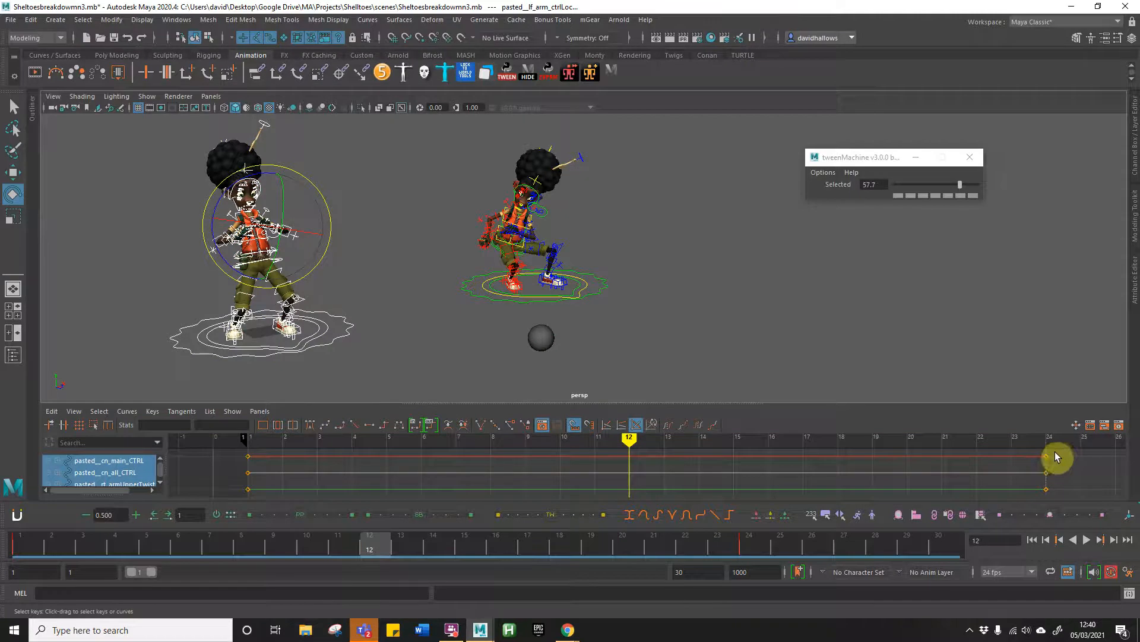
drag(1066, 451, 290, 478)
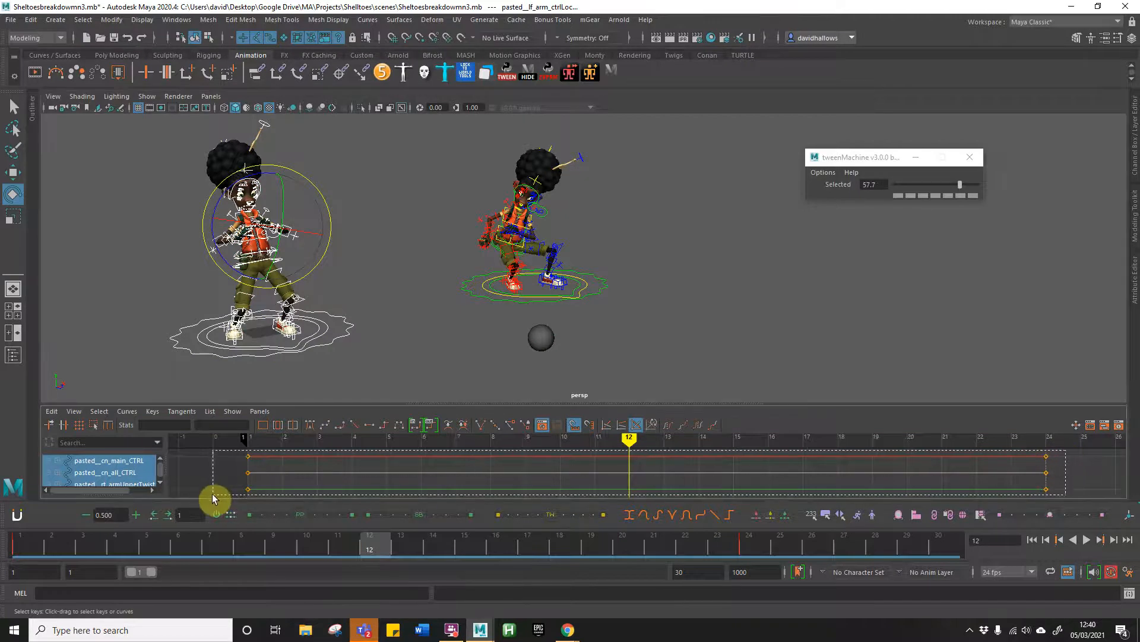
drag(212, 494, 223, 491)
click(322, 425)
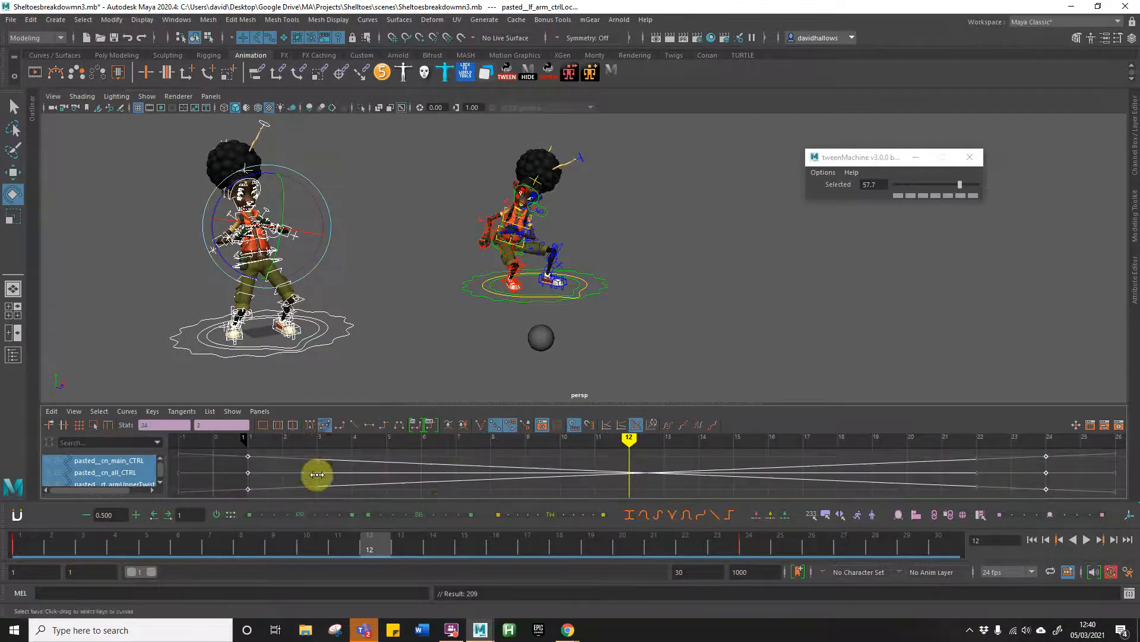
key(alt+v)
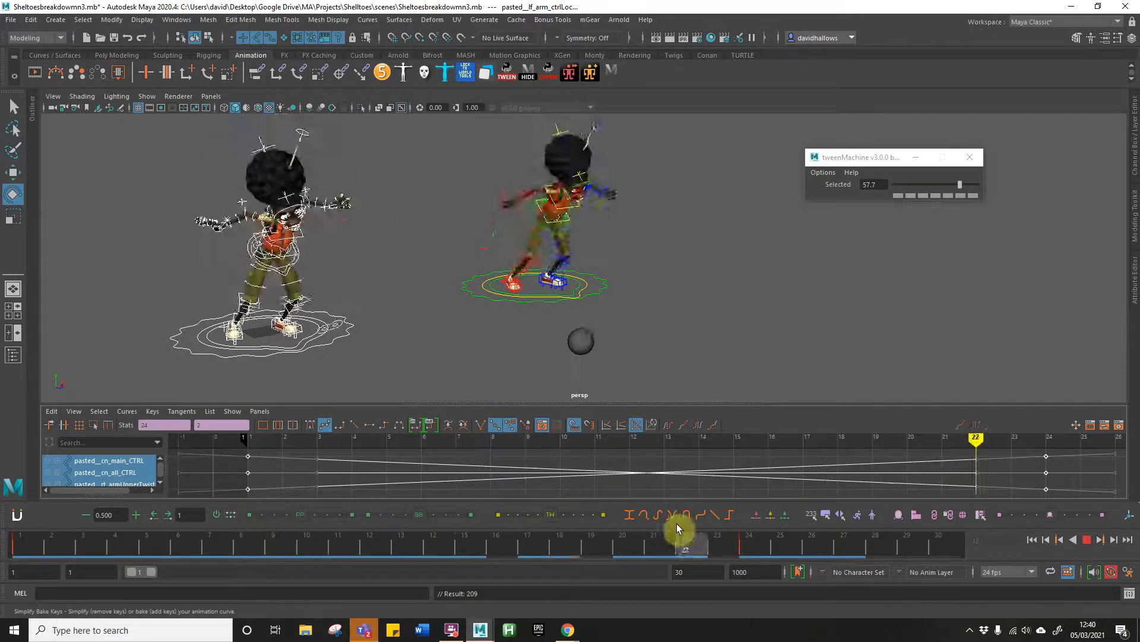
drag(691, 535, 411, 532)
click(446, 372)
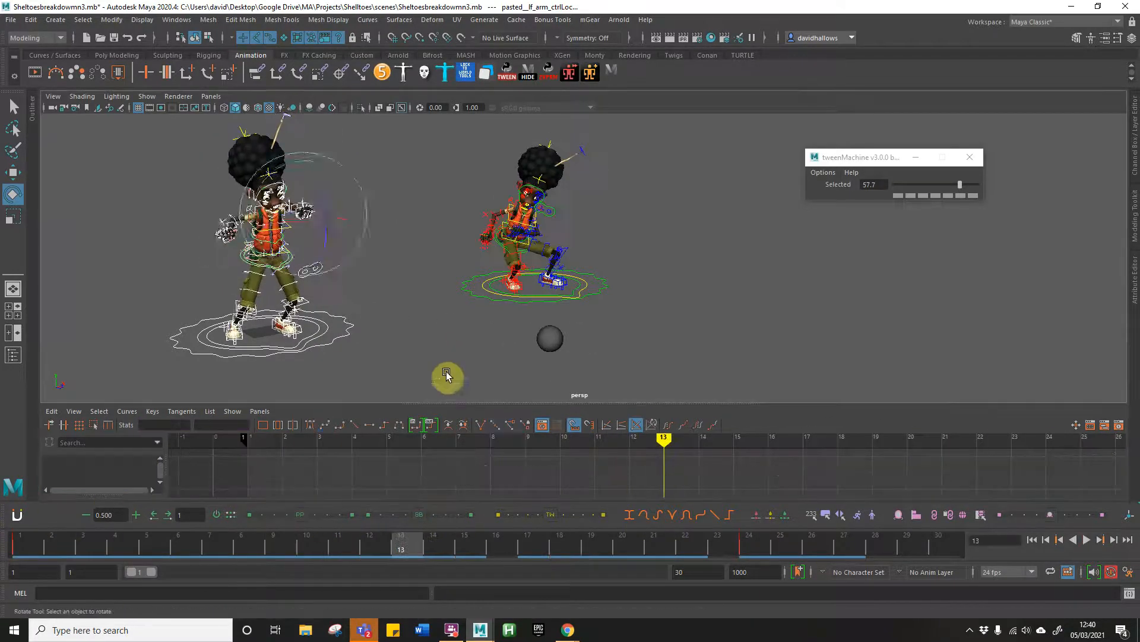
Step: Hide the rig control curves and scrub the timeline to compare both characters' motion with the sphere
click(527, 72)
drag(351, 547, 67, 525)
drag(458, 532, 787, 515)
drag(861, 521, 750, 511)
drag(831, 520, 60, 482)
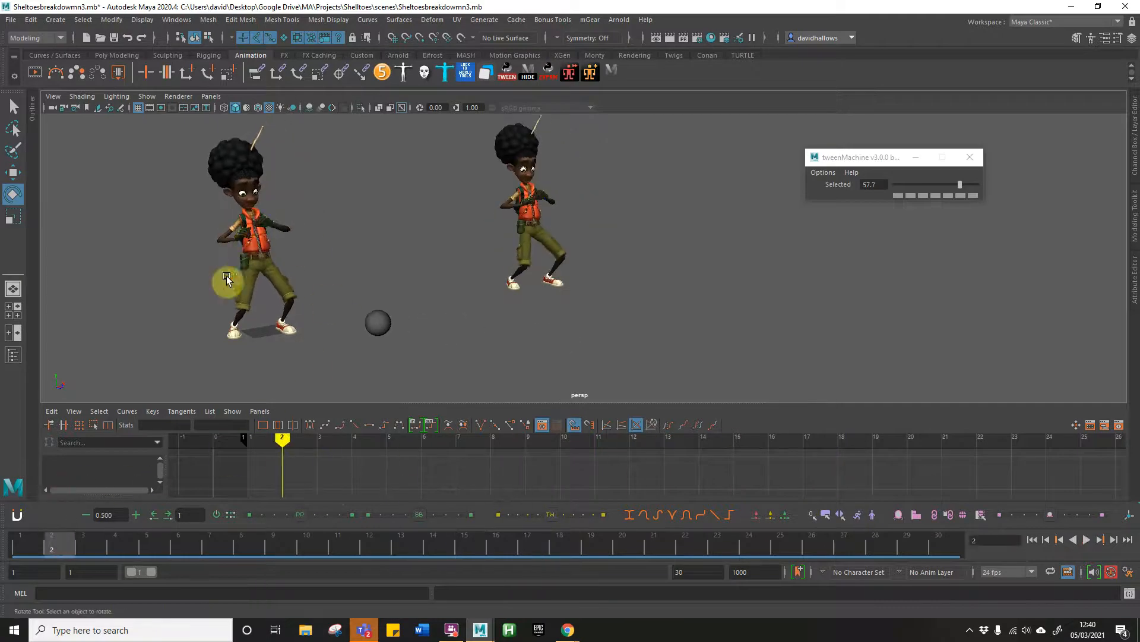
drag(151, 543, 368, 520)
Step: Show the rig control curves again and apply spline tangents to all keys of the breakdown character's eye aim control
click(528, 75)
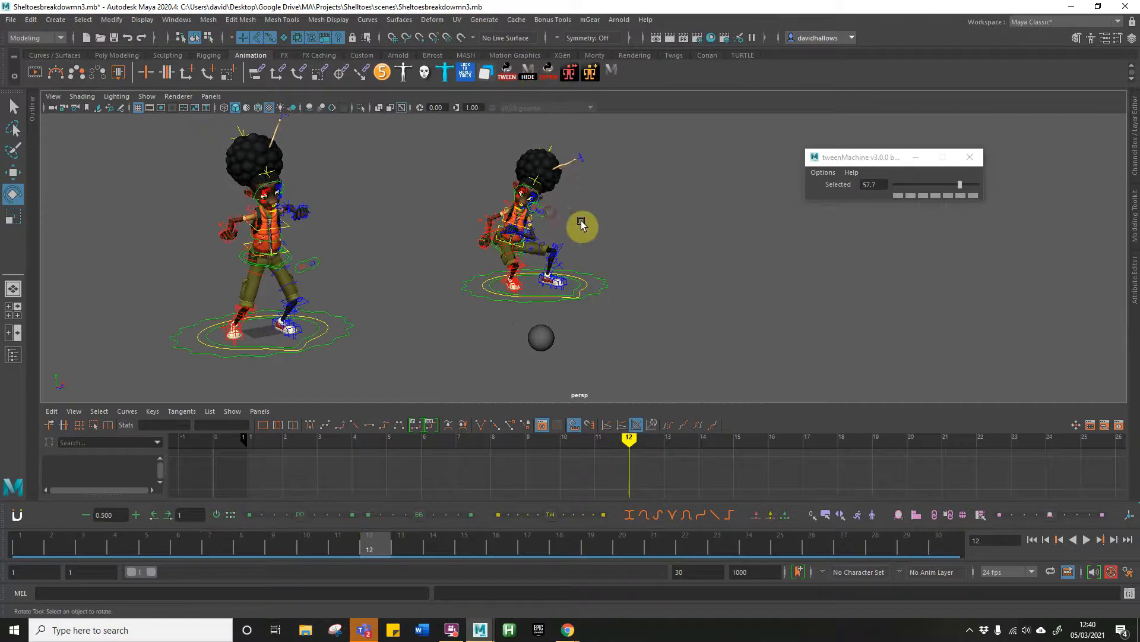
click(546, 211)
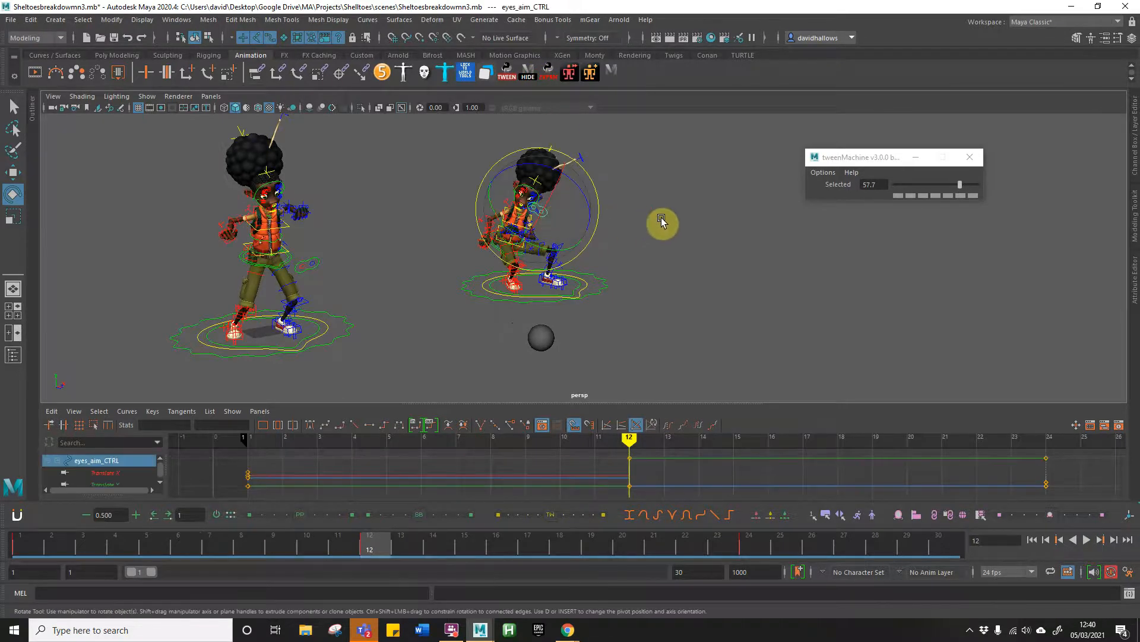
key(w)
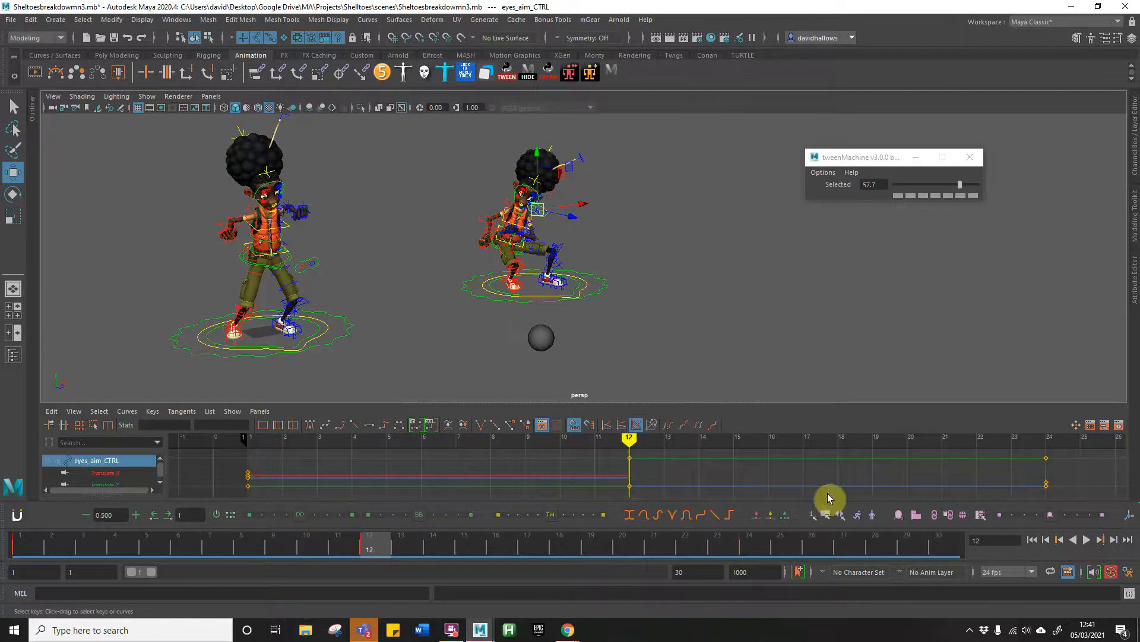
drag(1064, 458, 221, 499)
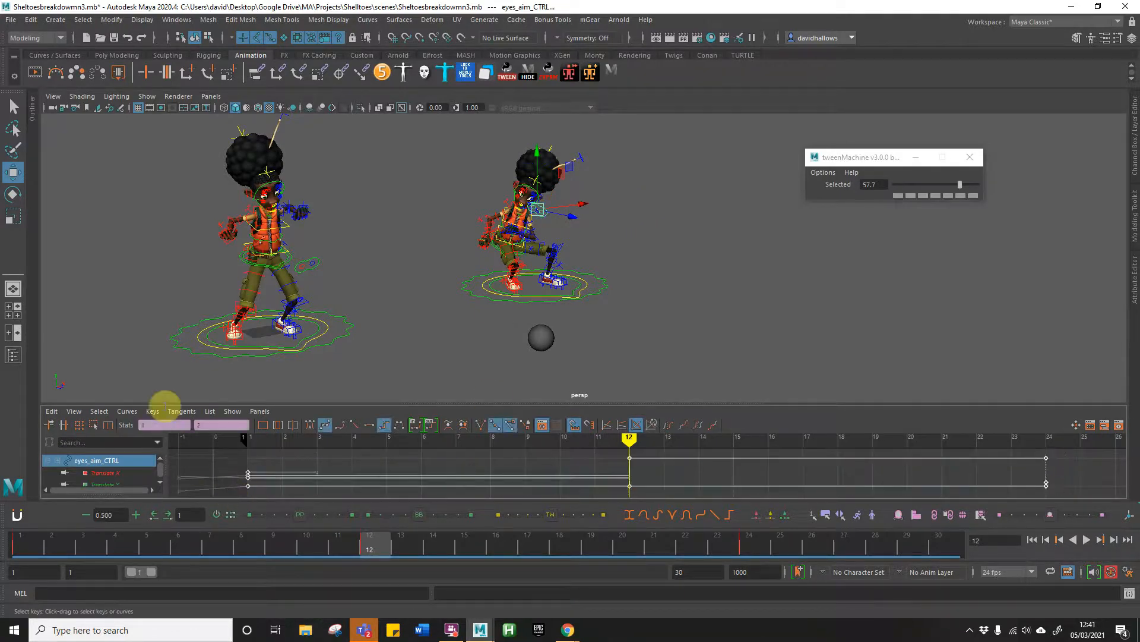
click(324, 424)
click(438, 349)
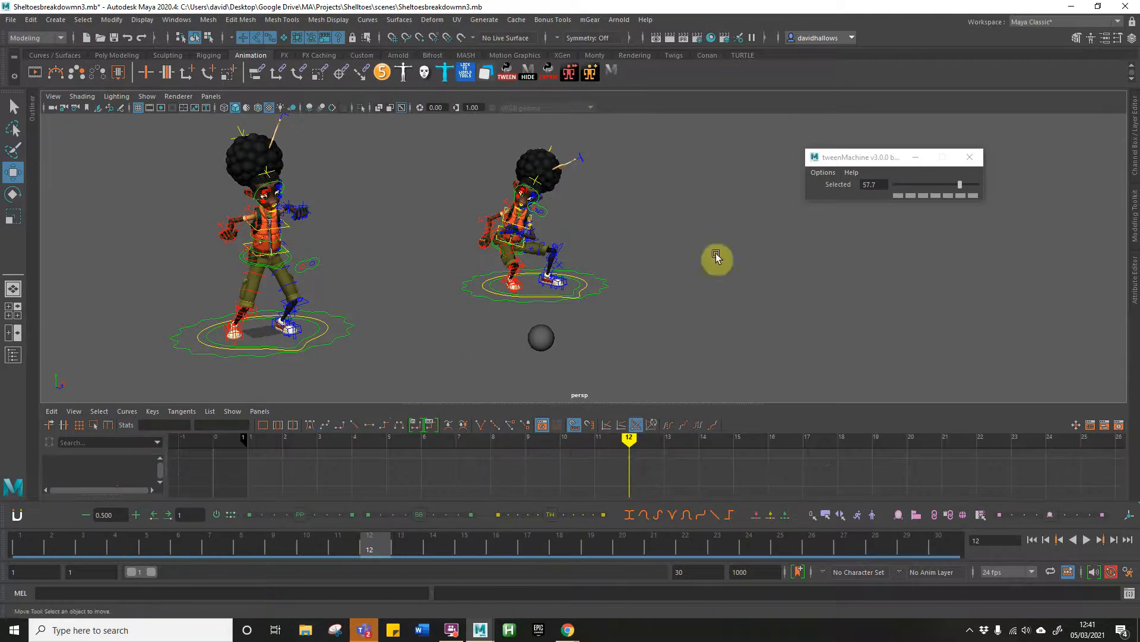
Step: Hide the rig control curves and examine the breakdown character up close from frame 12 to 20 beside the other character
click(532, 75)
alt+right_drag(541, 288, 752, 275)
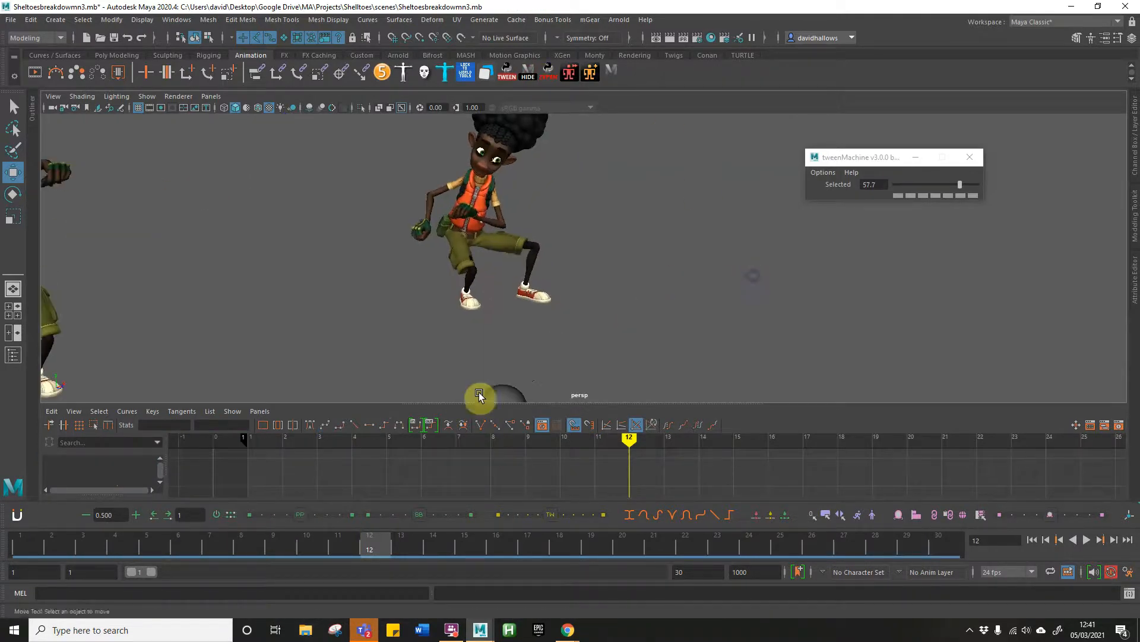
click(525, 469)
drag(367, 542, 627, 518)
alt+right_drag(698, 279, 423, 289)
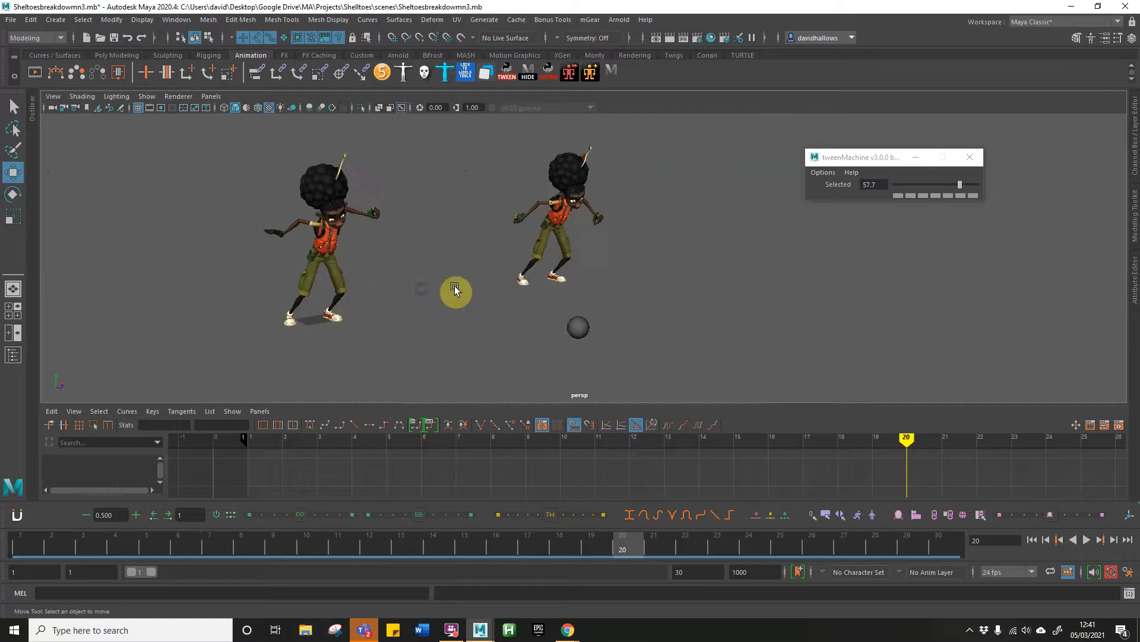
alt+drag(472, 310, 461, 311)
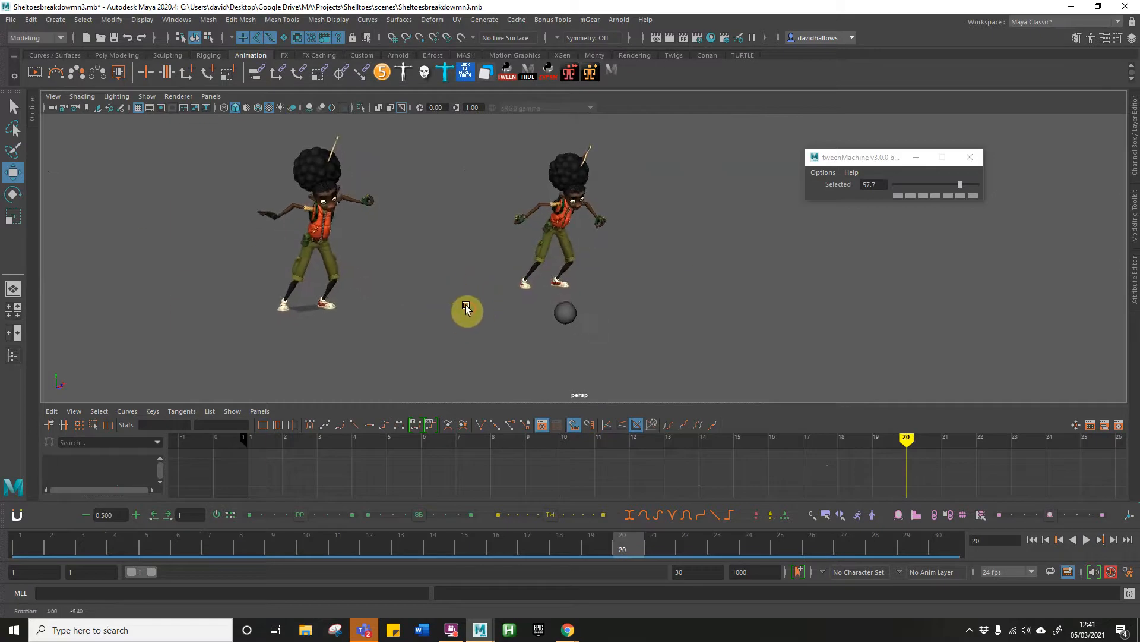
click(452, 631)
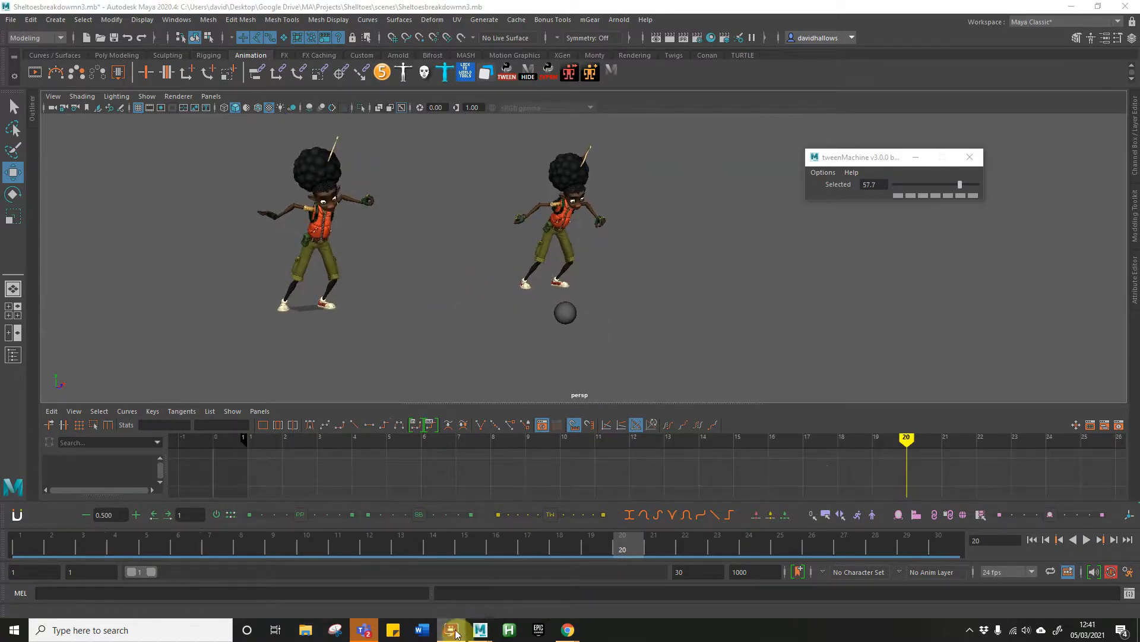